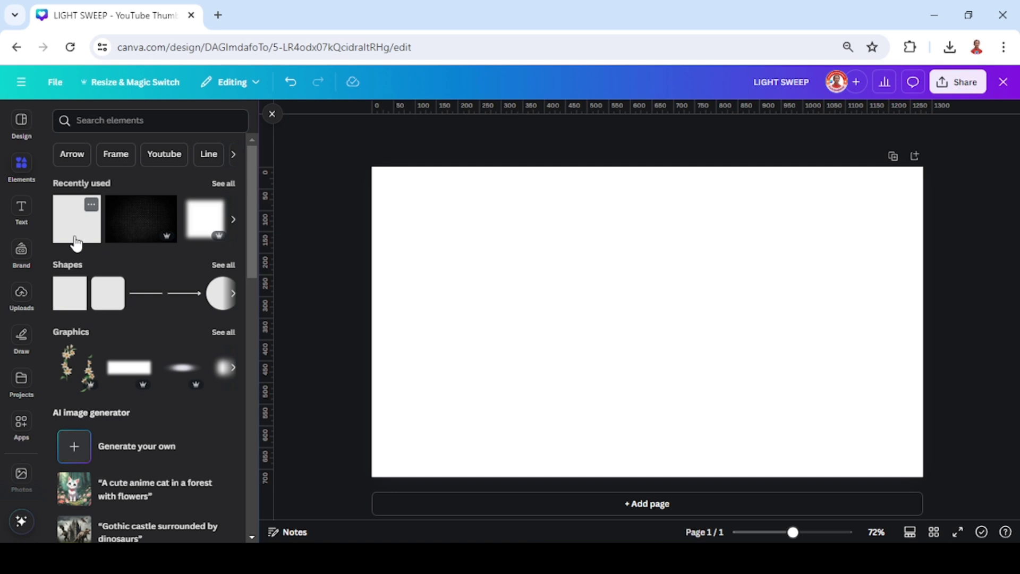
# Add a red square and stretch it sideways into a wide banner rectangle
pyautogui.click(76, 242)
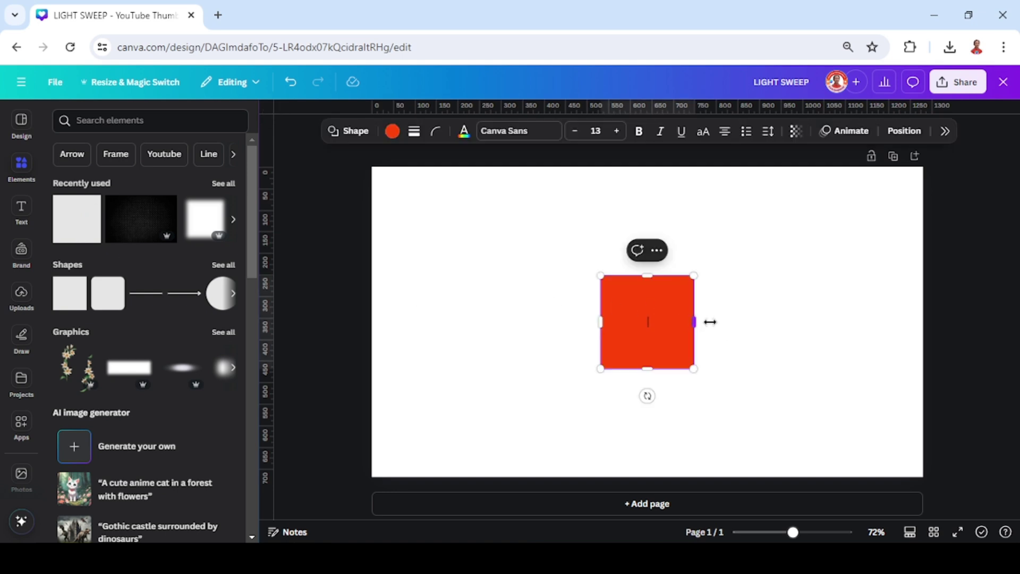
pyautogui.moveTo(710, 321); pyautogui.dragTo(847, 322)
pyautogui.moveTo(597, 320); pyautogui.dragTo(444, 320)
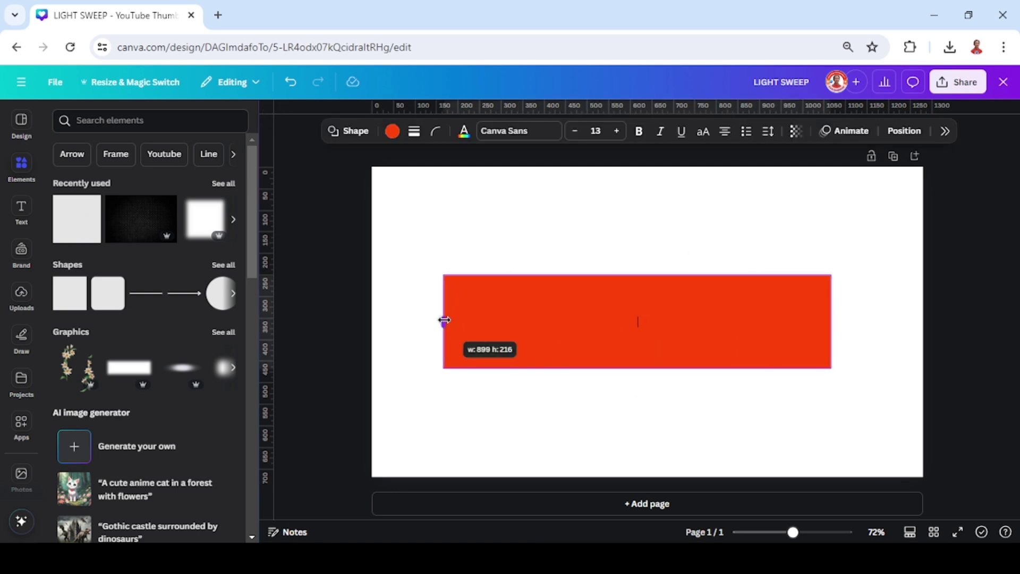
pyautogui.click(688, 412)
pyautogui.click(636, 335)
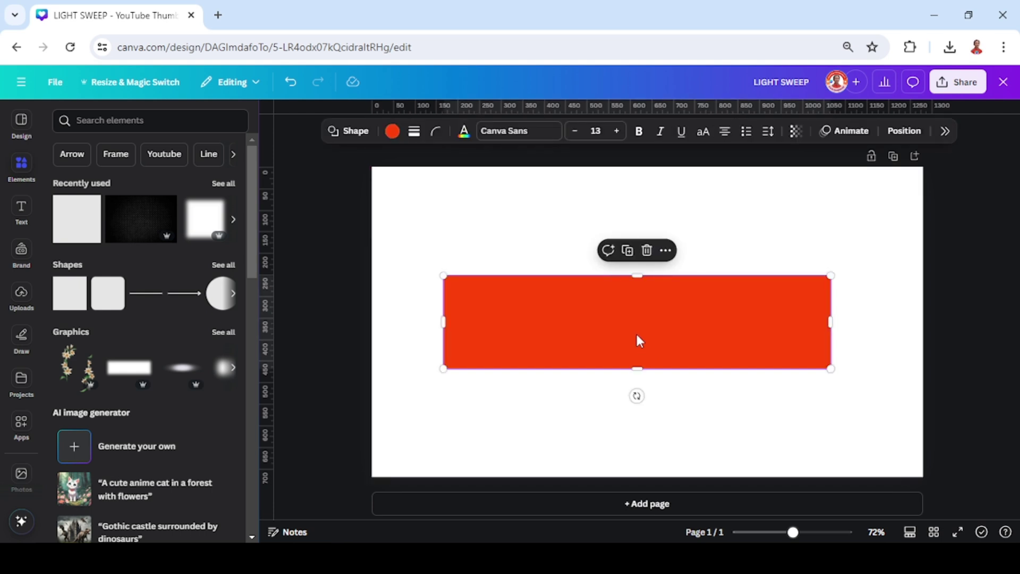
# Paste the LIGHT SWEEP text onto the rectangle and enlarge it to fill the banner
pyautogui.hotkey('ctrl', 'v')
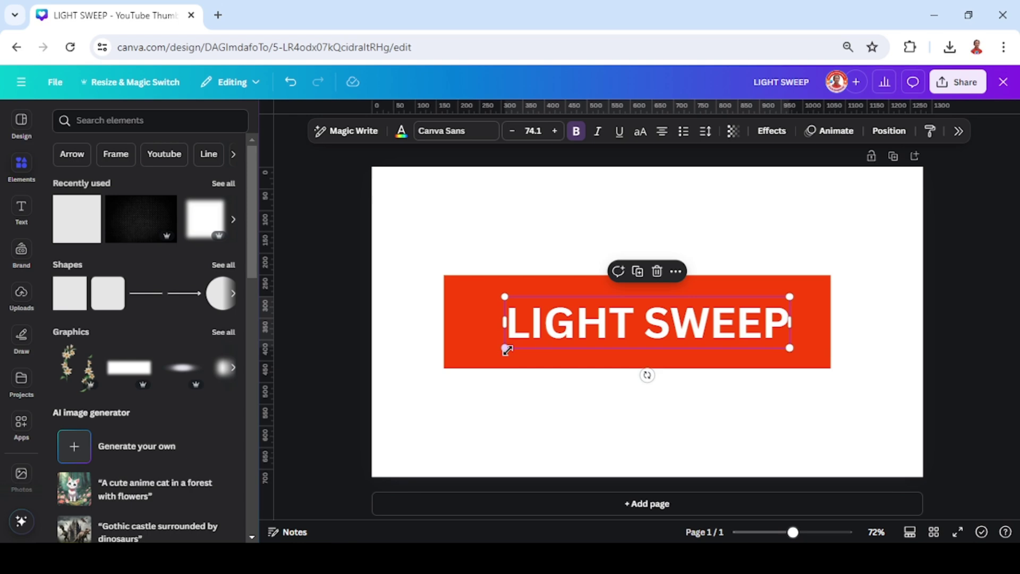
pyautogui.moveTo(505, 351); pyautogui.dragTo(468, 357)
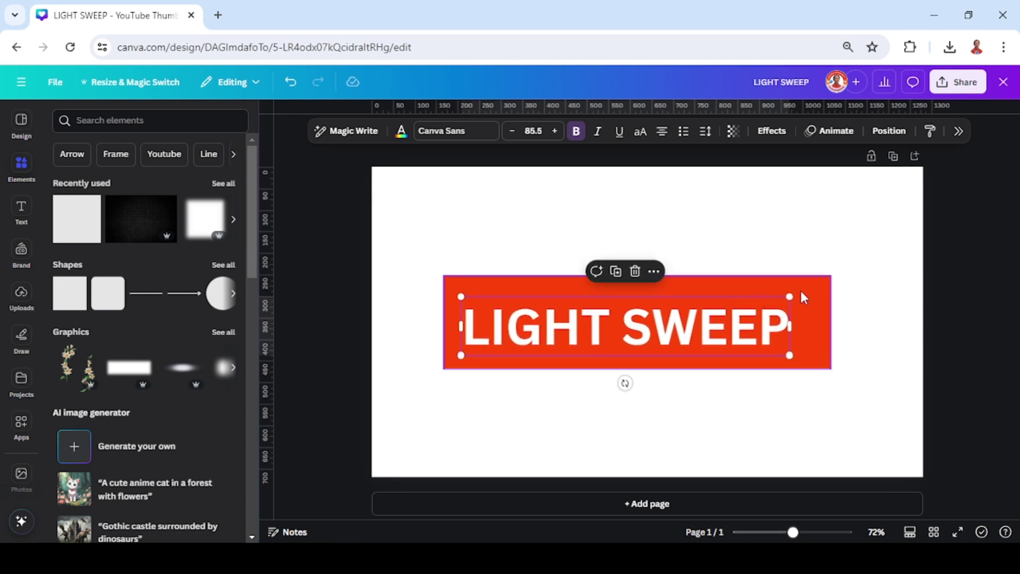
pyautogui.moveTo(791, 297); pyautogui.dragTo(816, 290)
# Download the design as a PNG via Share > Download
pyautogui.click(957, 81)
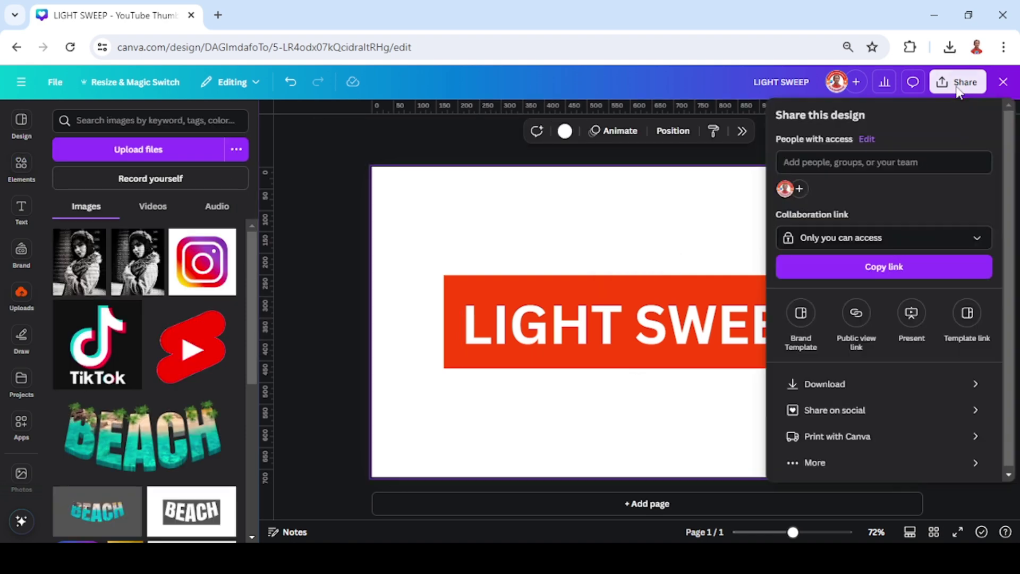
pyautogui.click(868, 386)
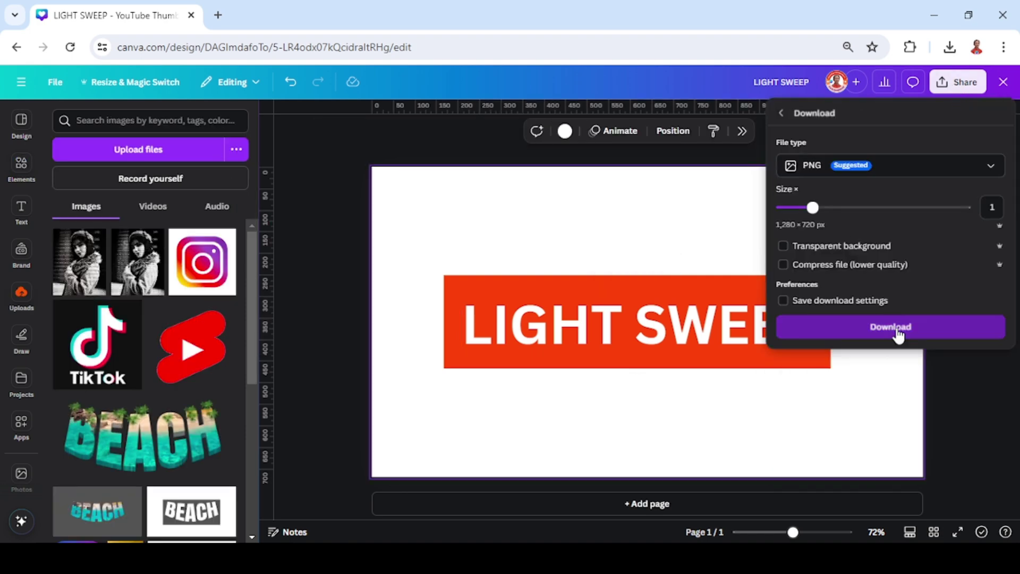
pyautogui.click(890, 327)
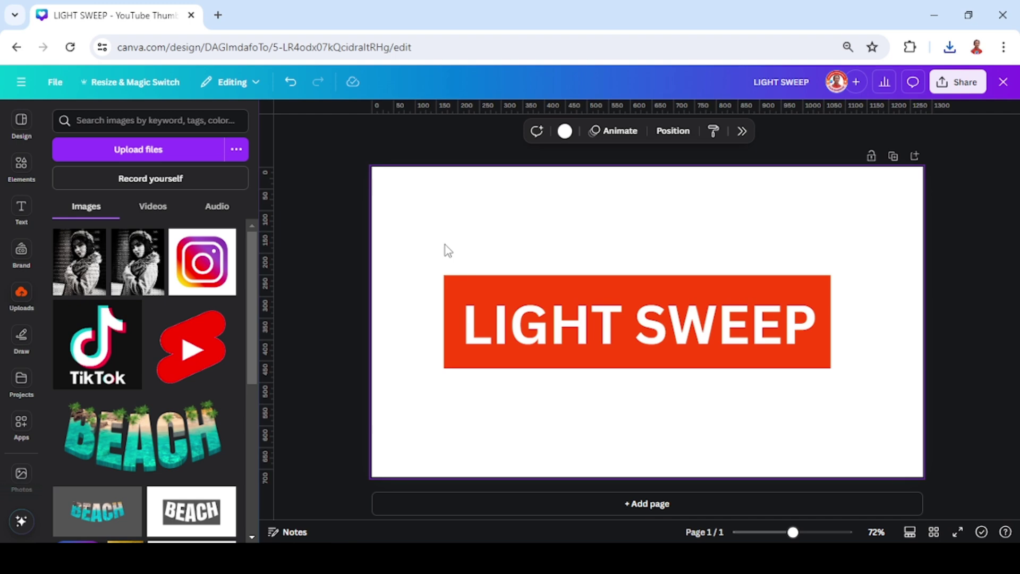
# Add a blank second page and give it a yellow background
pyautogui.click(647, 504)
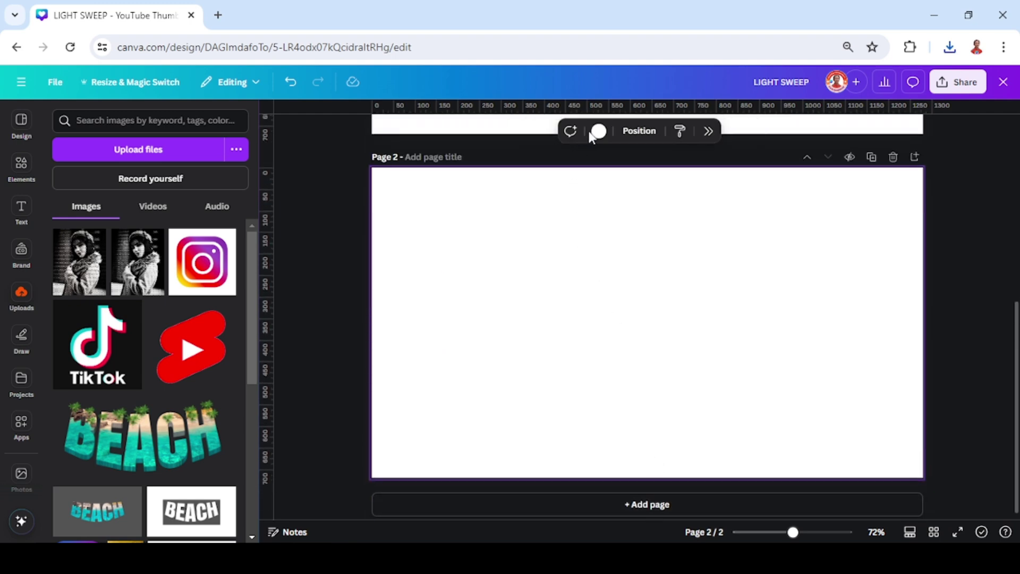
pyautogui.click(606, 135)
pyautogui.click(924, 283)
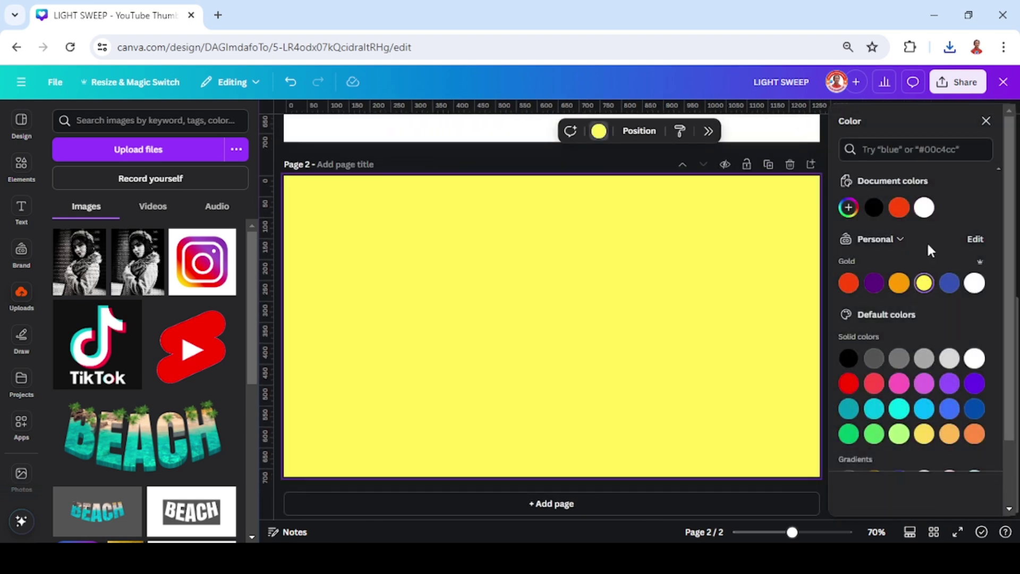
# Drag the downloaded LIGHT SWEEP PNG from Chrome's downloads onto page 2
pyautogui.click(949, 47)
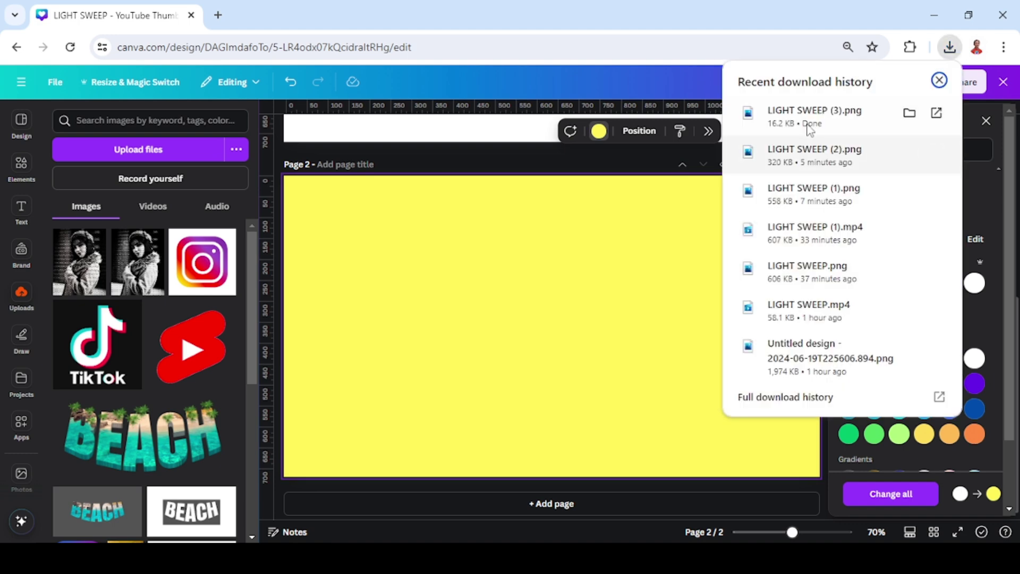
pyautogui.moveTo(813, 116); pyautogui.dragTo(604, 346)
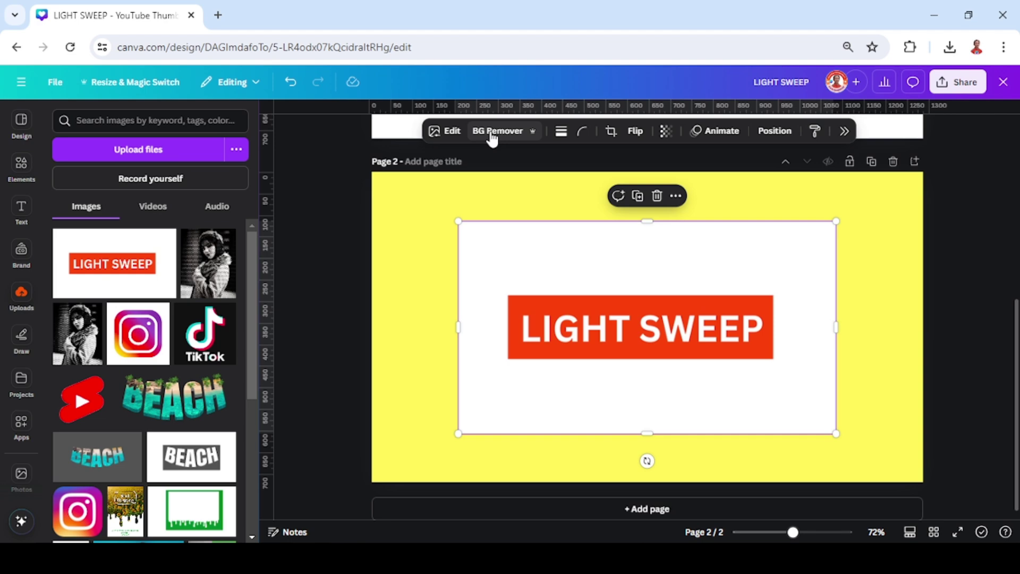
# Remove the image's white background, enlarge it and trim its top and bottom
pyautogui.click(492, 132)
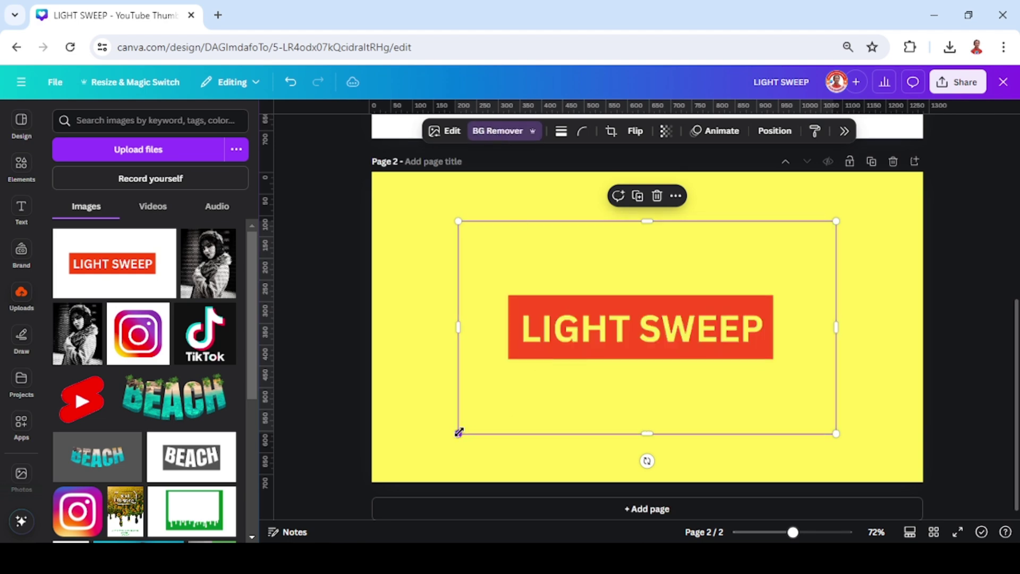
pyautogui.moveTo(459, 433); pyautogui.dragTo(275, 535)
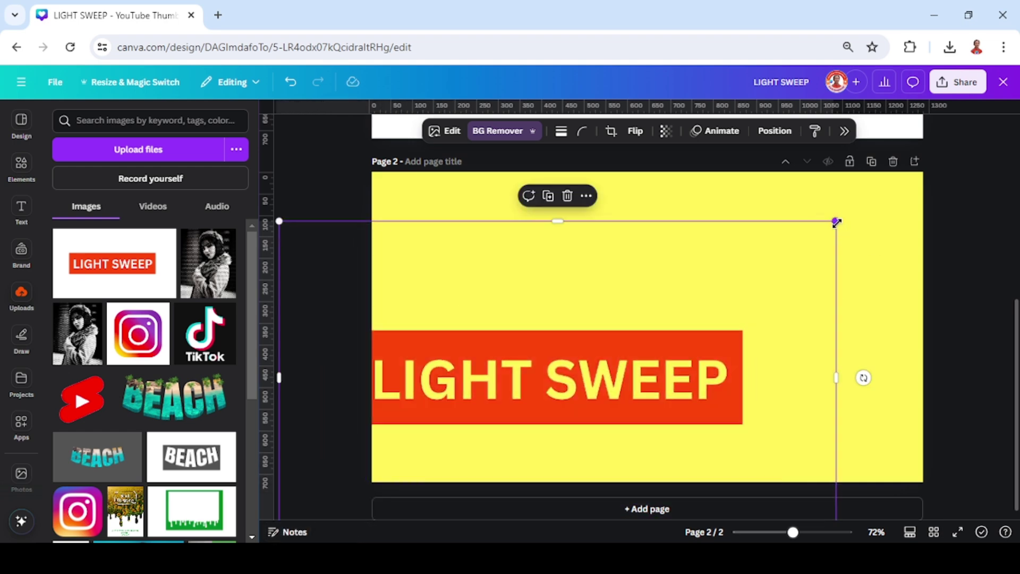
pyautogui.moveTo(576, 223); pyautogui.dragTo(577, 317)
pyautogui.moveTo(669, 394); pyautogui.dragTo(729, 282)
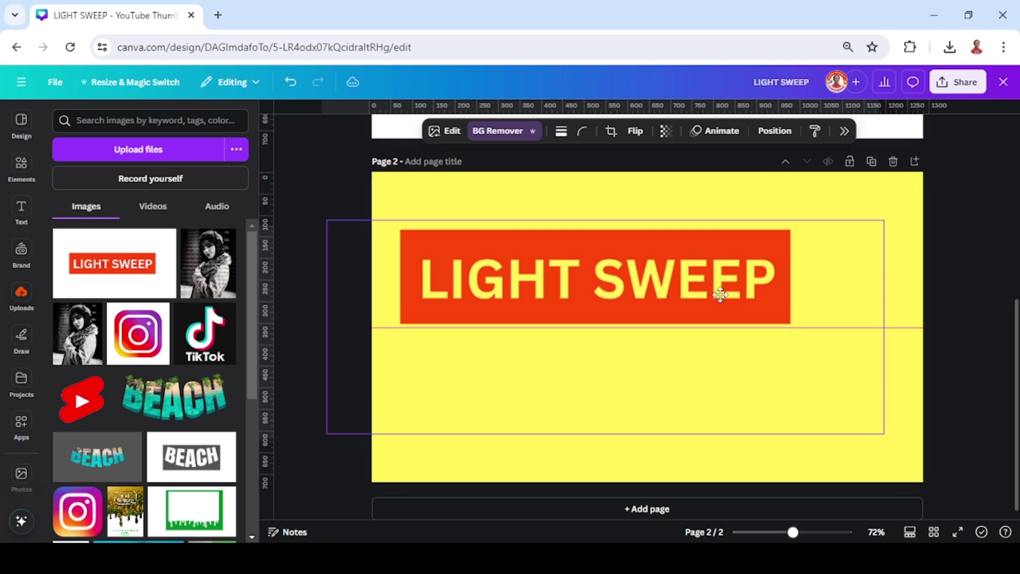
pyautogui.moveTo(615, 426); pyautogui.dragTo(637, 327)
# Trim the image's sides and resize the banner to span the page width at mid-height
pyautogui.moveTo(893, 268); pyautogui.dragTo(802, 269)
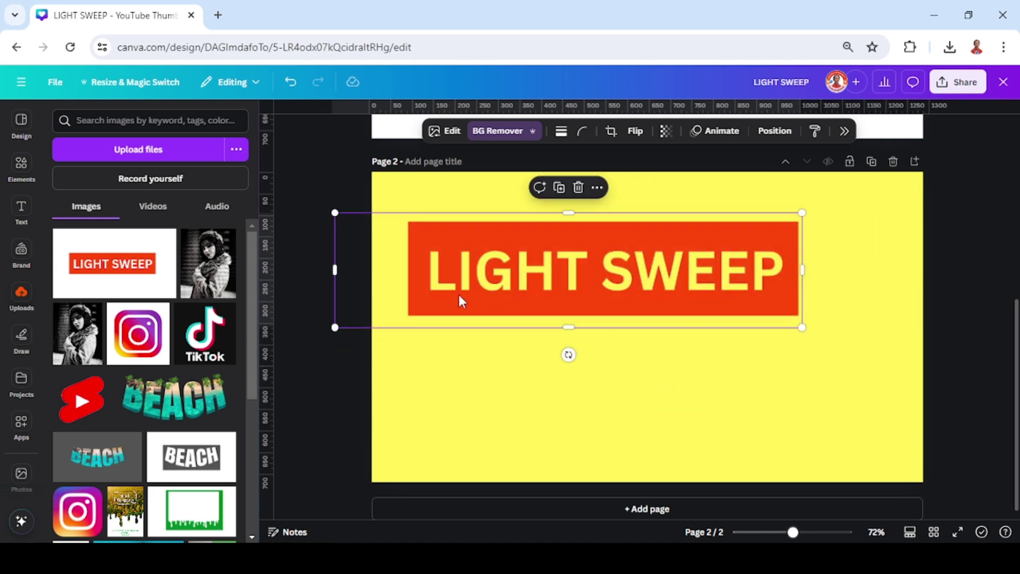
pyautogui.moveTo(336, 271); pyautogui.dragTo(404, 271)
pyautogui.moveTo(549, 274); pyautogui.dragTo(472, 388)
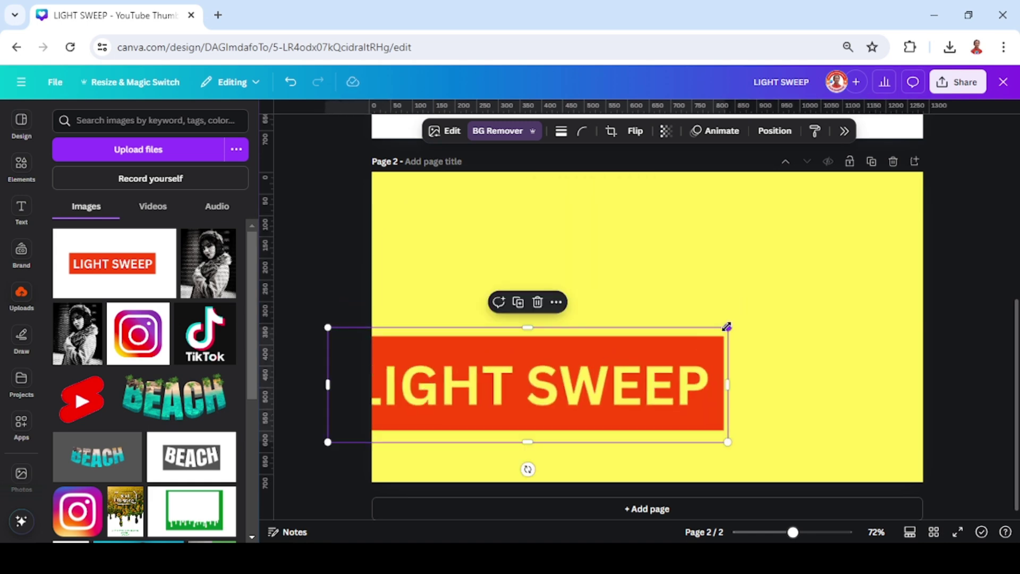
pyautogui.moveTo(726, 327); pyautogui.dragTo(938, 251)
pyautogui.moveTo(781, 304); pyautogui.dragTo(793, 278)
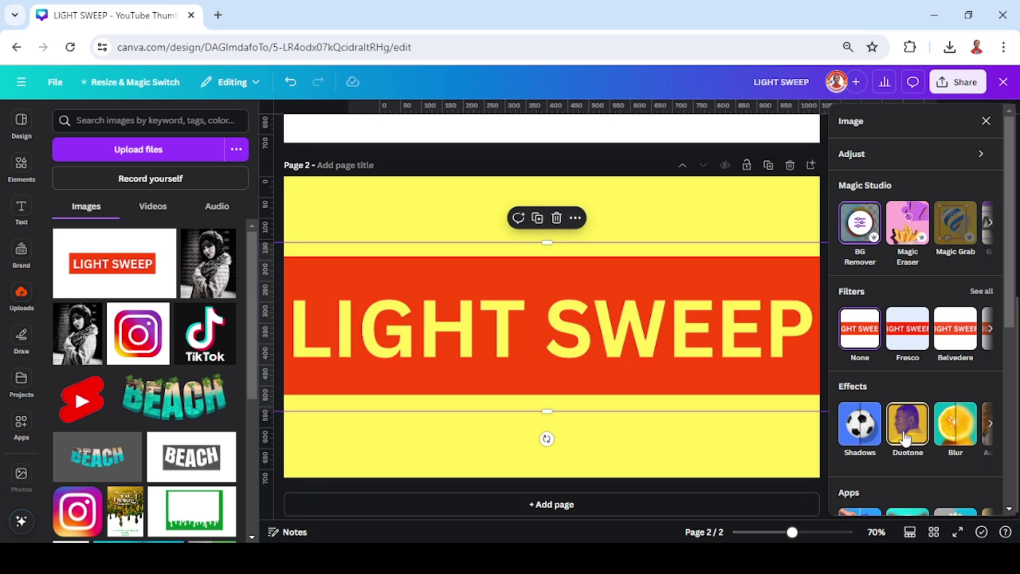
pyautogui.click(905, 438)
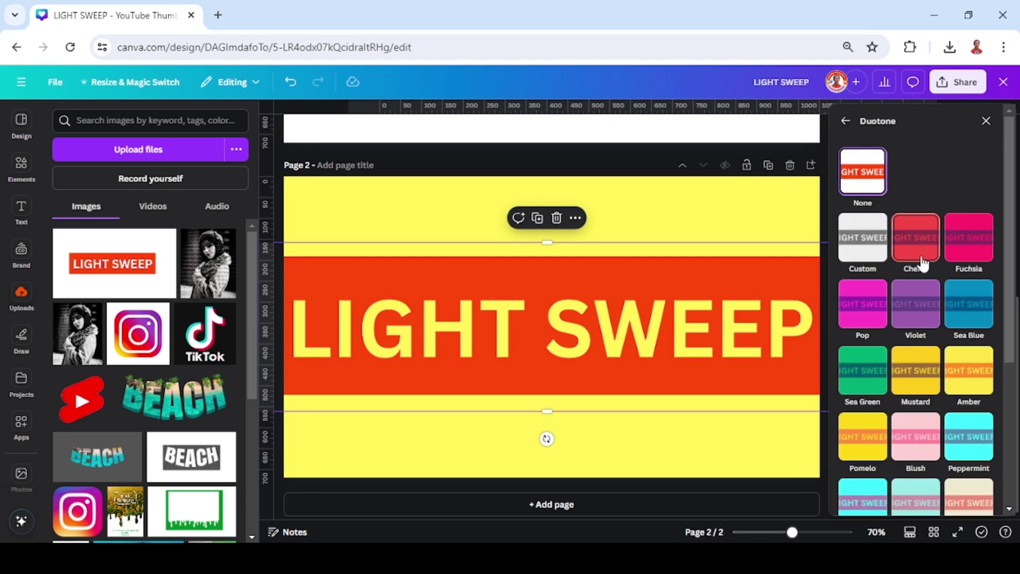
pyautogui.click(917, 256)
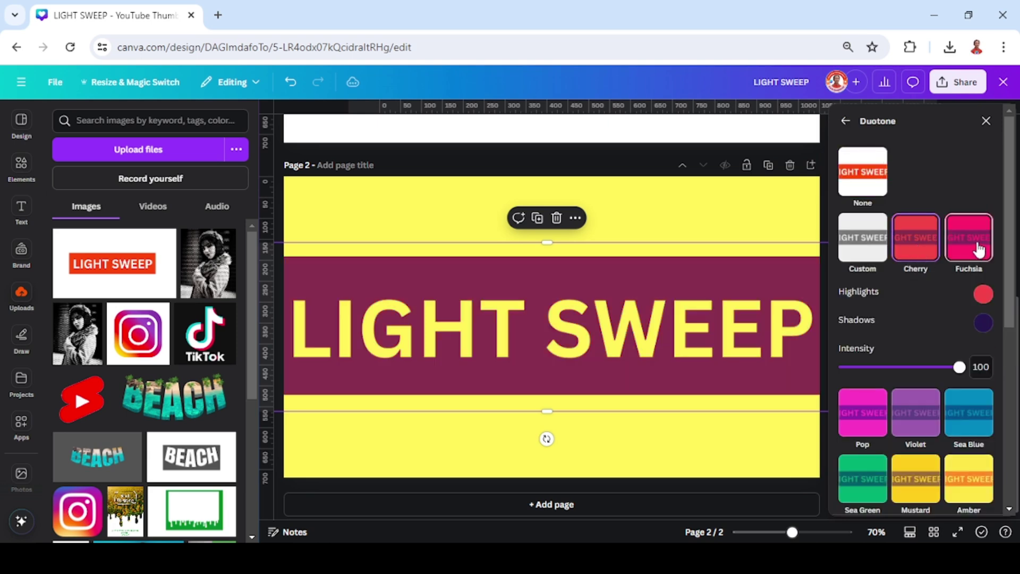
pyautogui.click(975, 248)
pyautogui.click(864, 238)
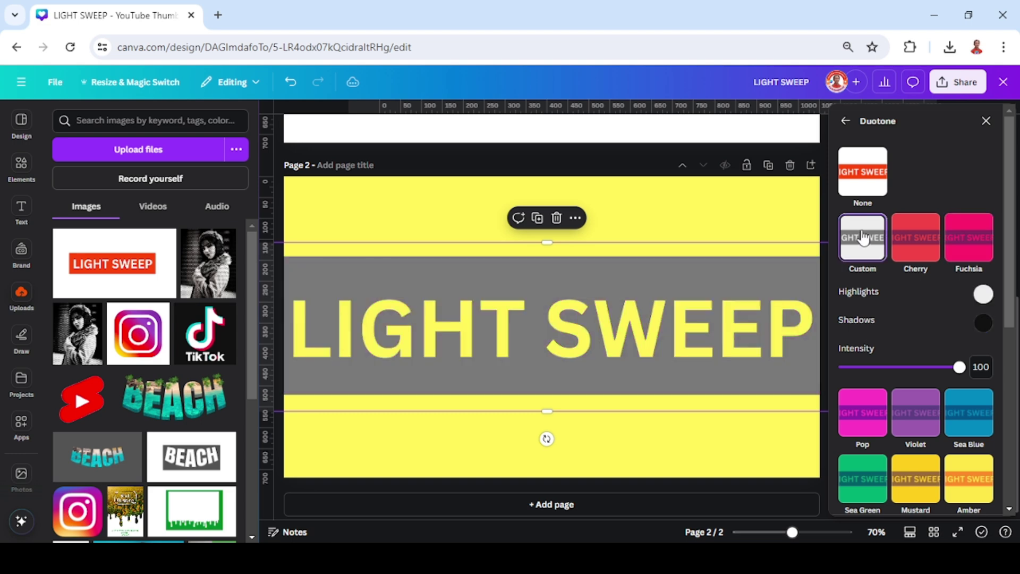
pyautogui.click(984, 295)
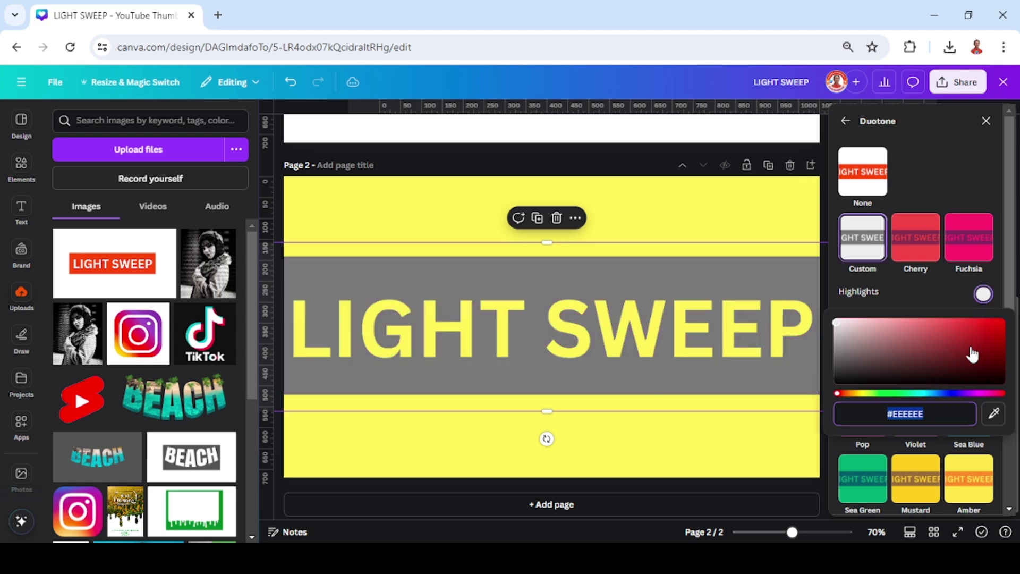
pyautogui.click(946, 393)
pyautogui.click(975, 325)
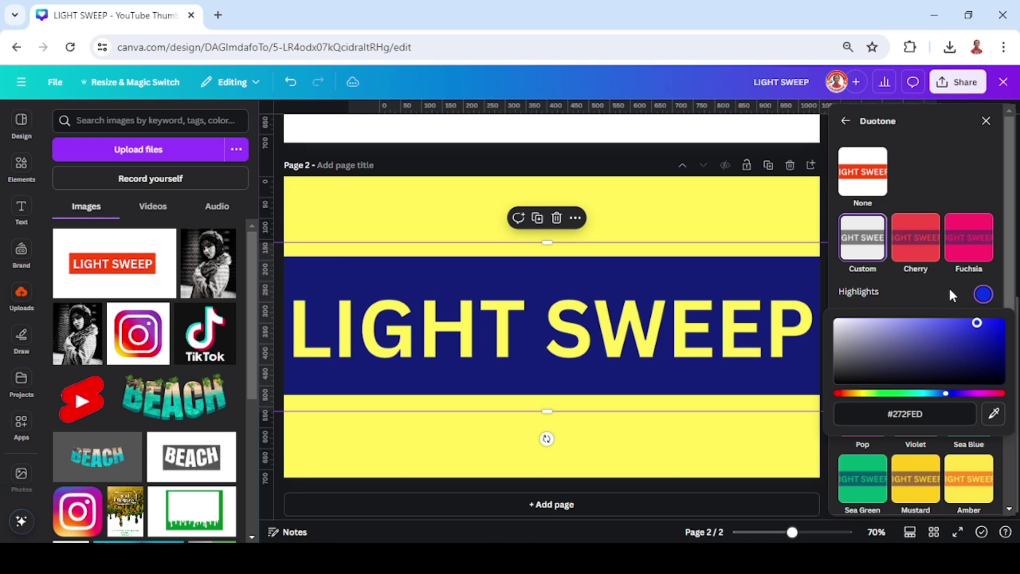
pyautogui.click(949, 294)
pyautogui.click(982, 323)
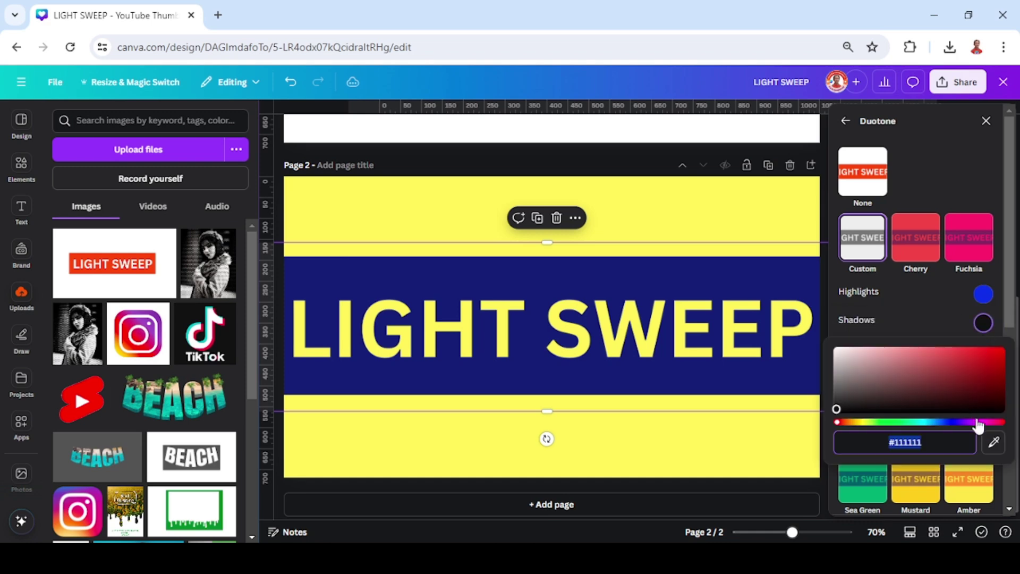
pyautogui.click(993, 444)
pyautogui.click(984, 297)
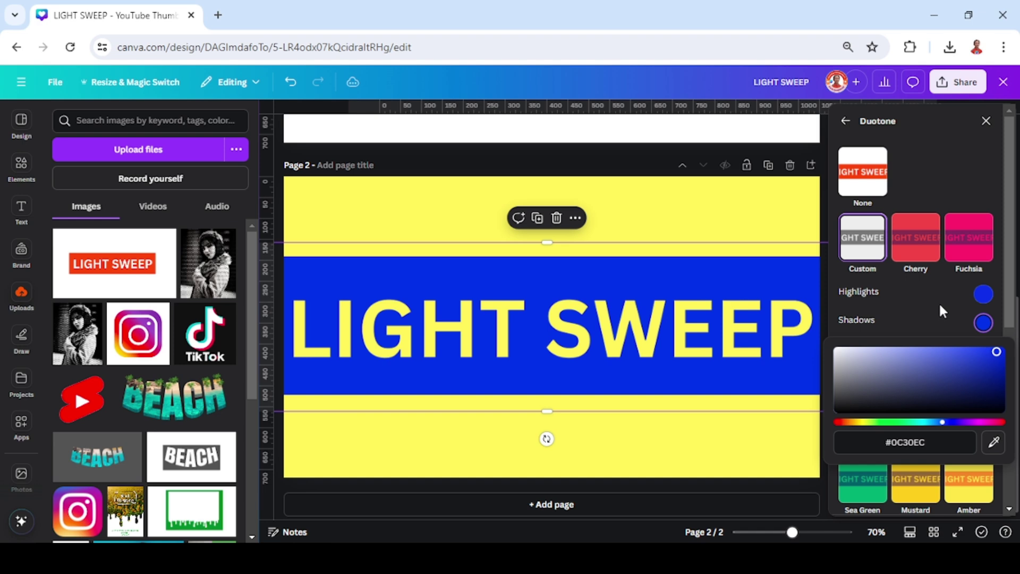
pyautogui.click(862, 182)
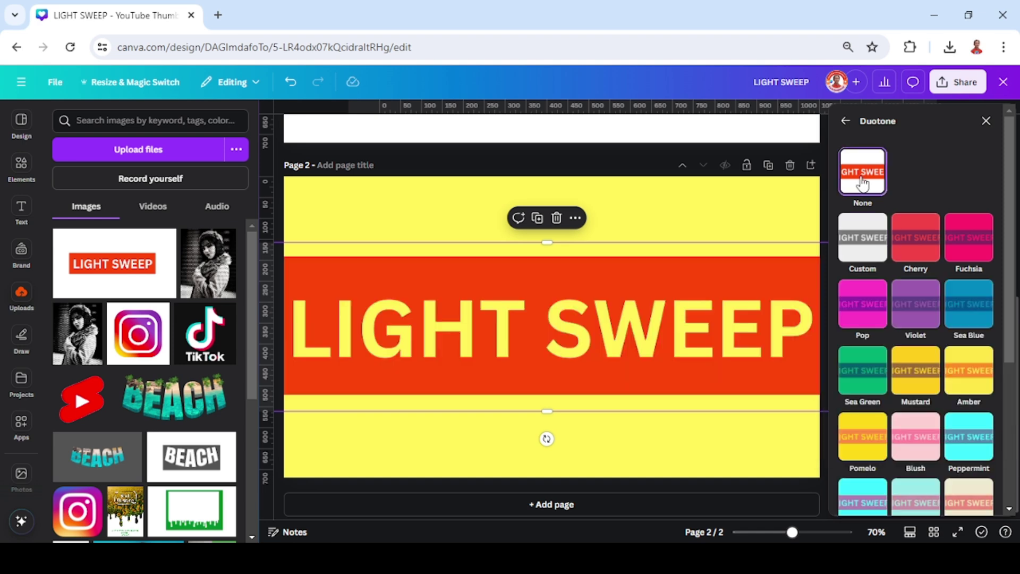
pyautogui.click(719, 222)
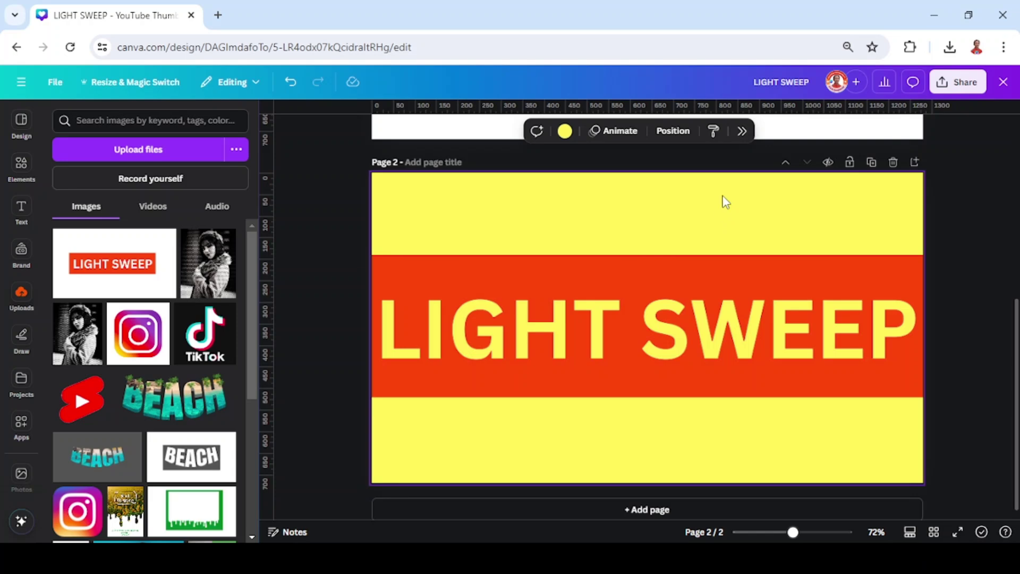
# Set page 2's background to dark grey so the letters show grey
pyautogui.click(564, 133)
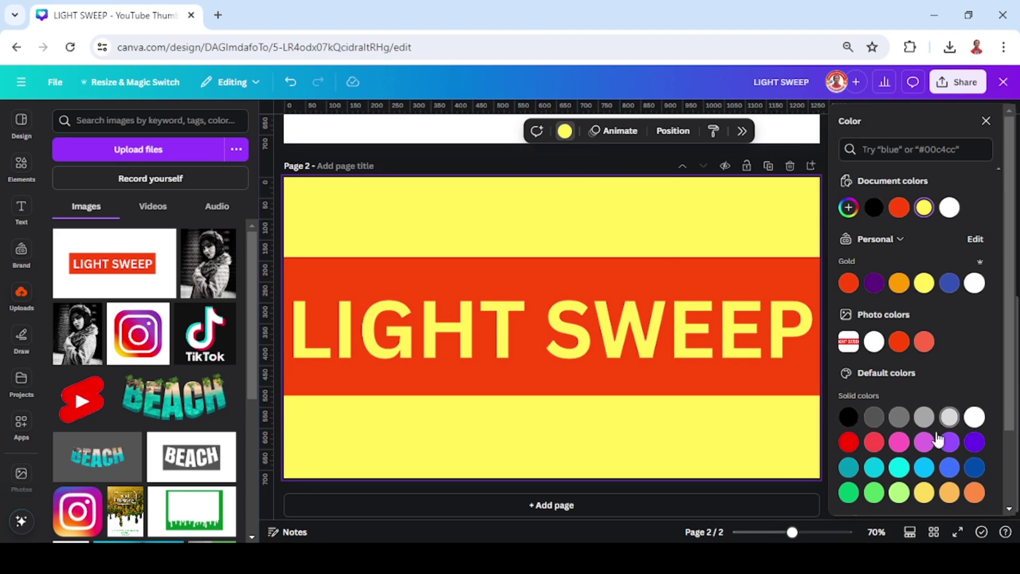
pyautogui.click(899, 420)
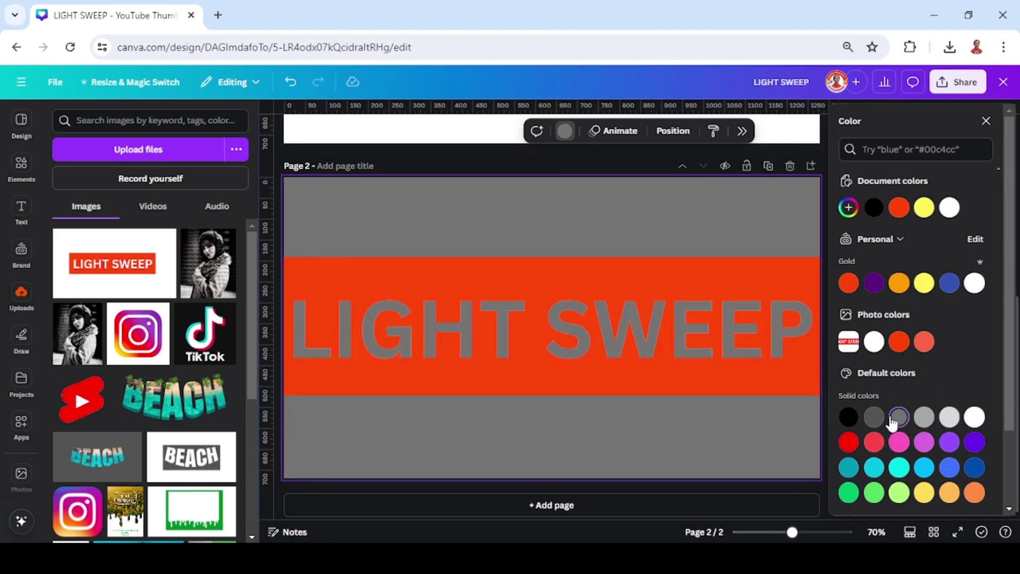
pyautogui.click(874, 418)
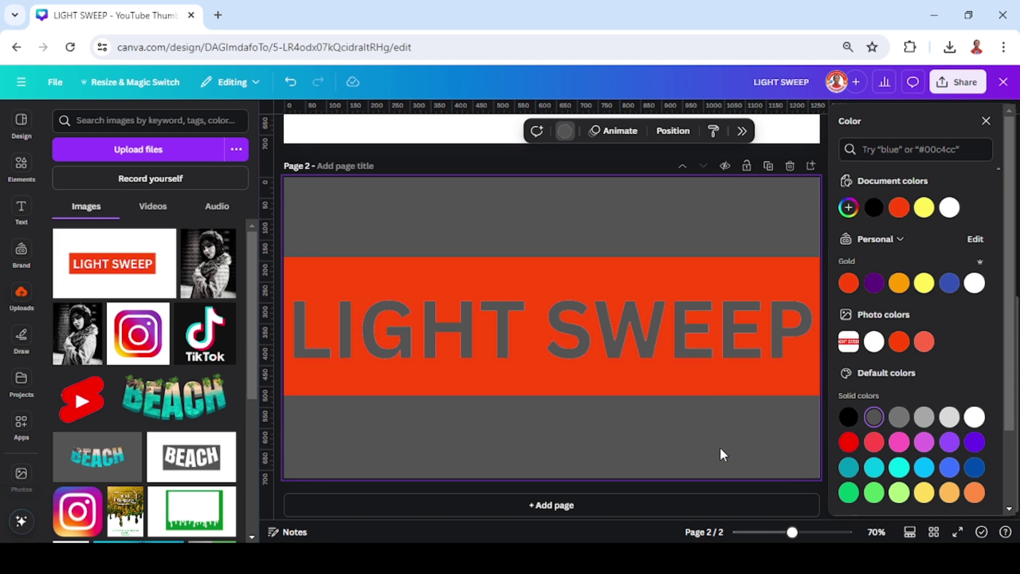
pyautogui.click(21, 165)
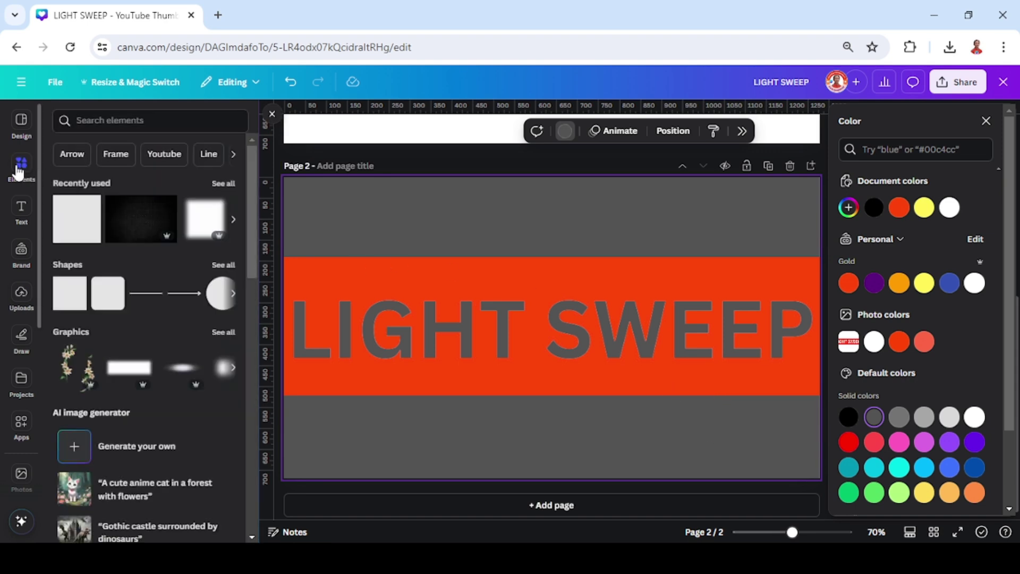
# Add a square and stretch it into an orange-red strip across the top of the page
pyautogui.click(75, 227)
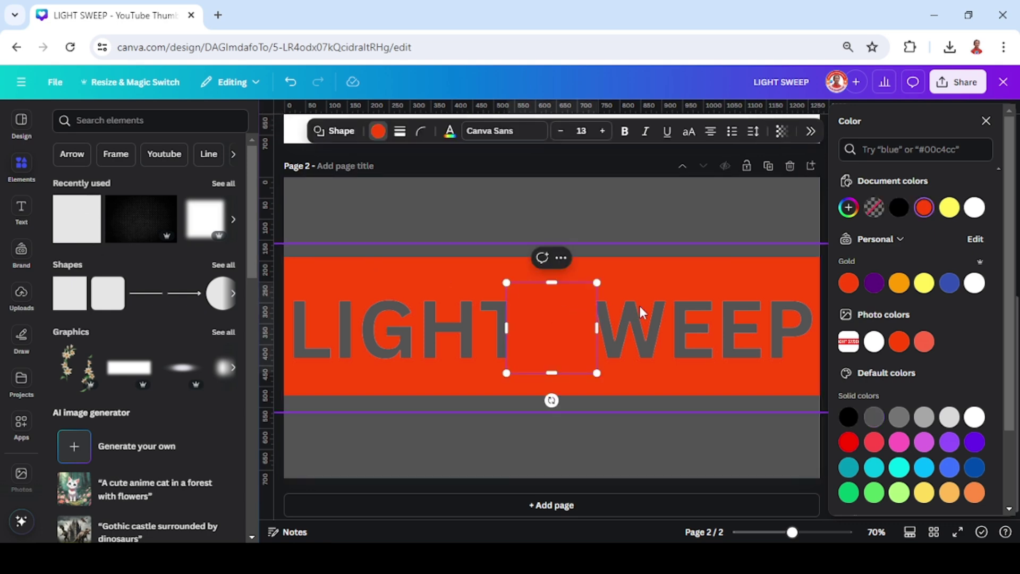
pyautogui.click(568, 316)
pyautogui.click(655, 327)
pyautogui.moveTo(656, 329)
pyautogui.mouseDown()
pyautogui.moveTo(410, 213)
pyautogui.moveTo(932, 242)
pyautogui.mouseUp()
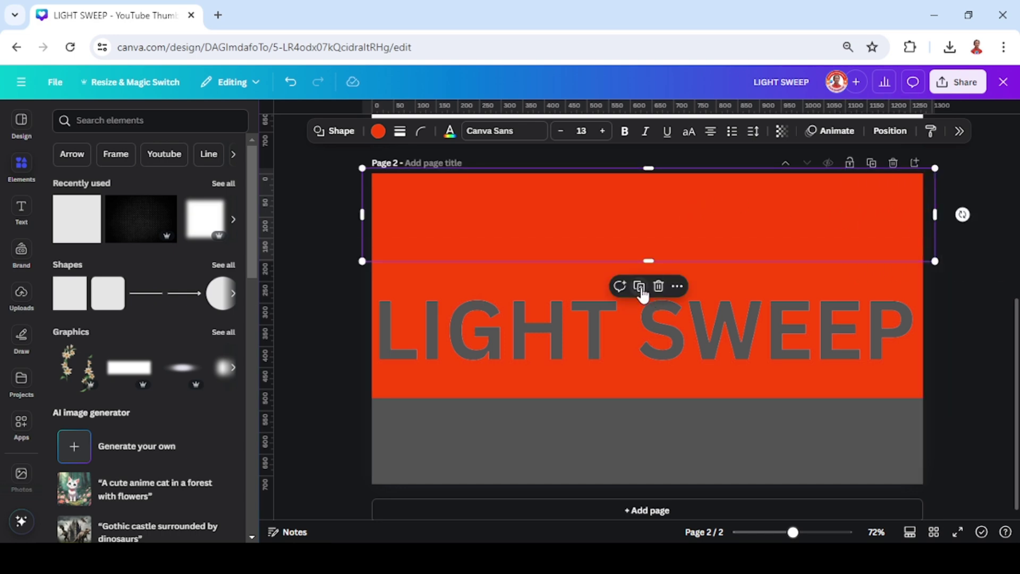
# Duplicate the top rectangle and move the copy over the page's bottom strip
pyautogui.moveTo(628, 244); pyautogui.dragTo(635, 251)
pyautogui.moveTo(578, 219); pyautogui.dragTo(573, 428)
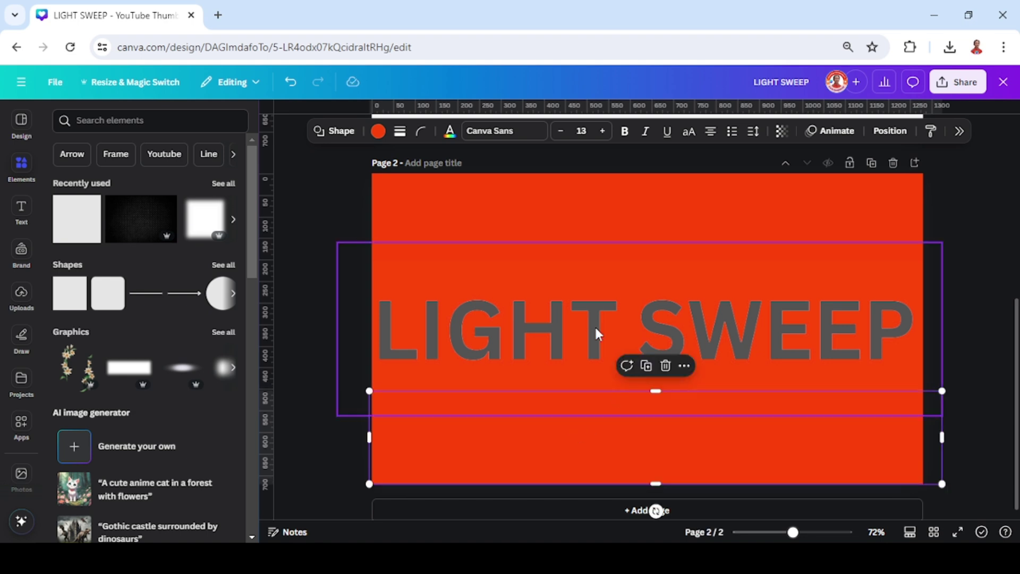
# Add the White gradient shadow element from Recently used to the page
pyautogui.click(889, 131)
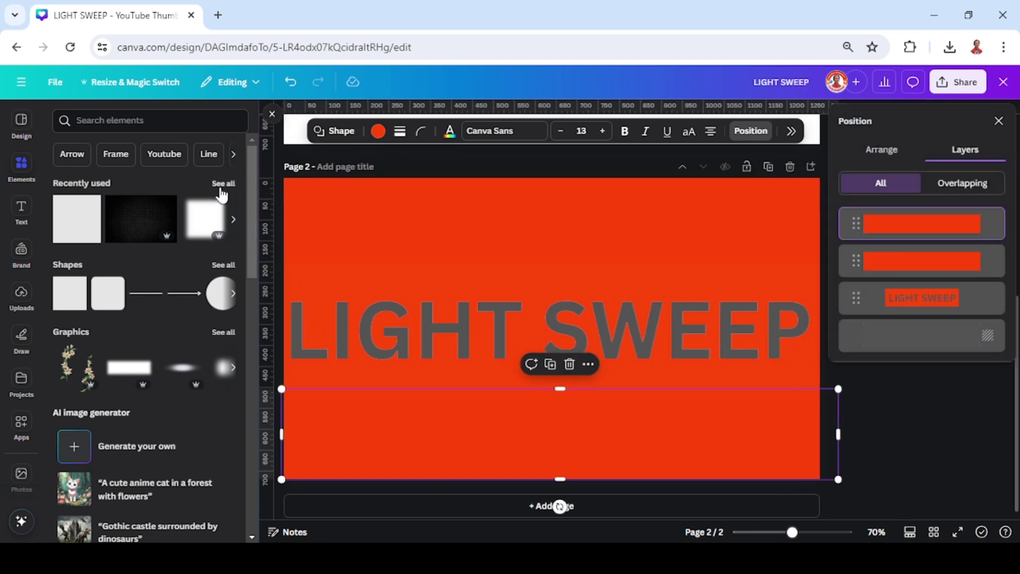
pyautogui.click(224, 188)
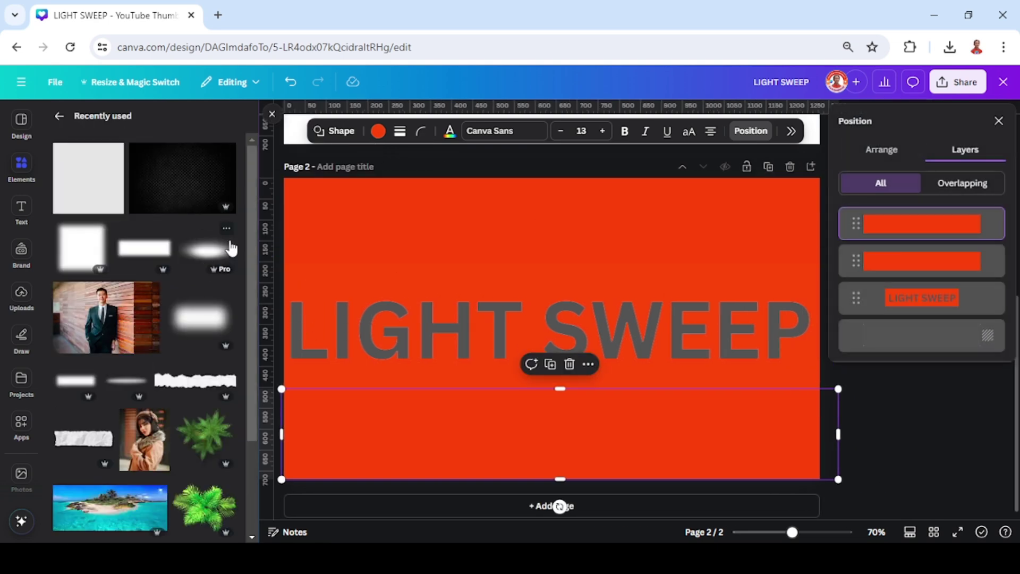
pyautogui.click(227, 229)
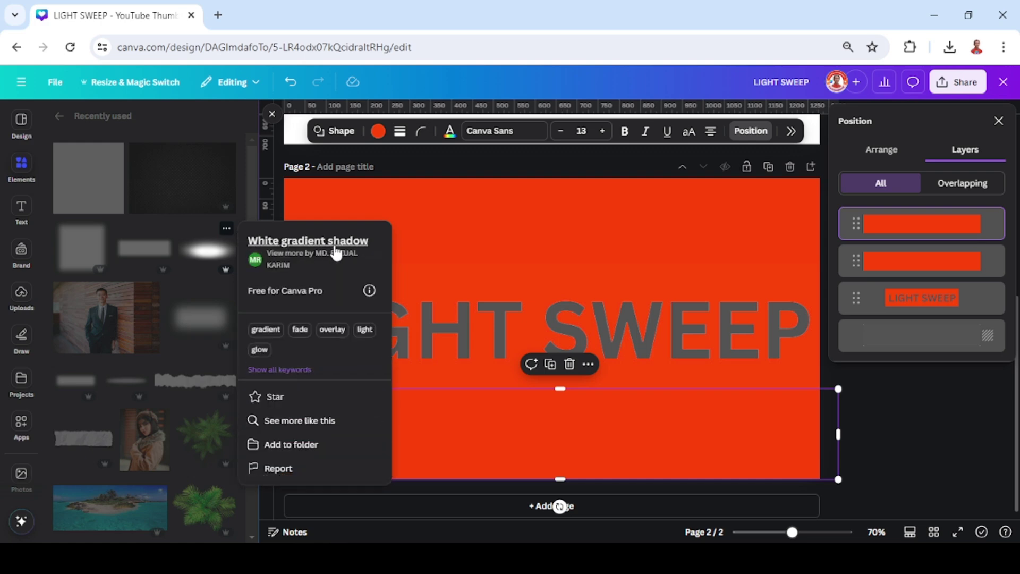
pyautogui.click(214, 258)
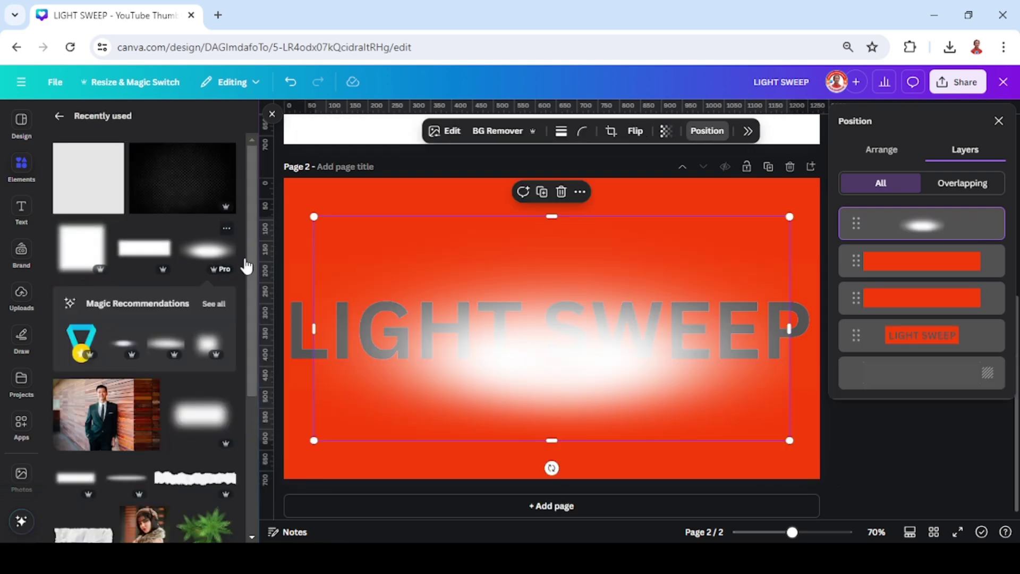
# Narrow the glow into a small vertical band and place it over the letter L
pyautogui.moveTo(789, 329); pyautogui.dragTo(706, 329)
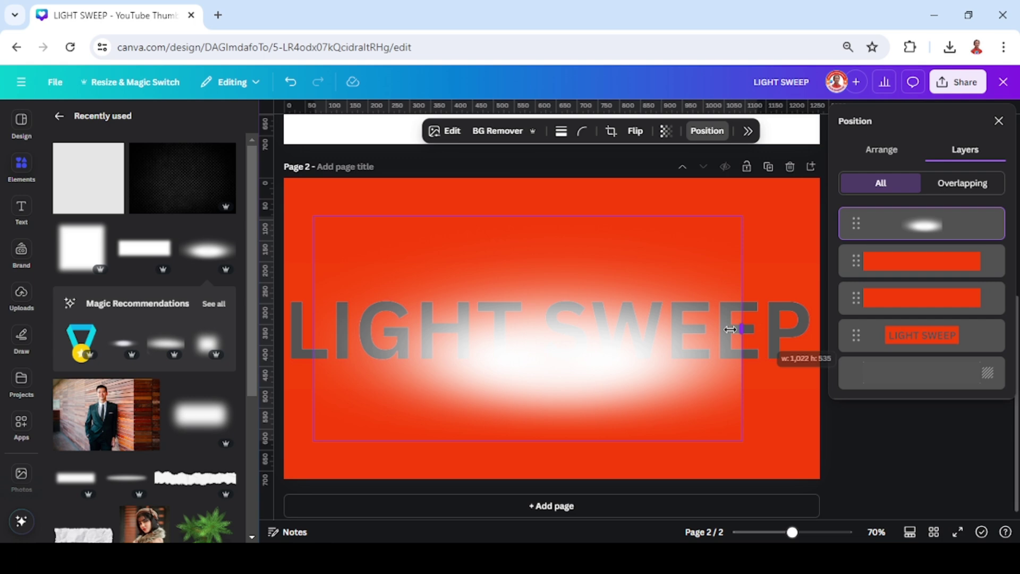
pyautogui.moveTo(312, 330); pyautogui.dragTo(449, 330)
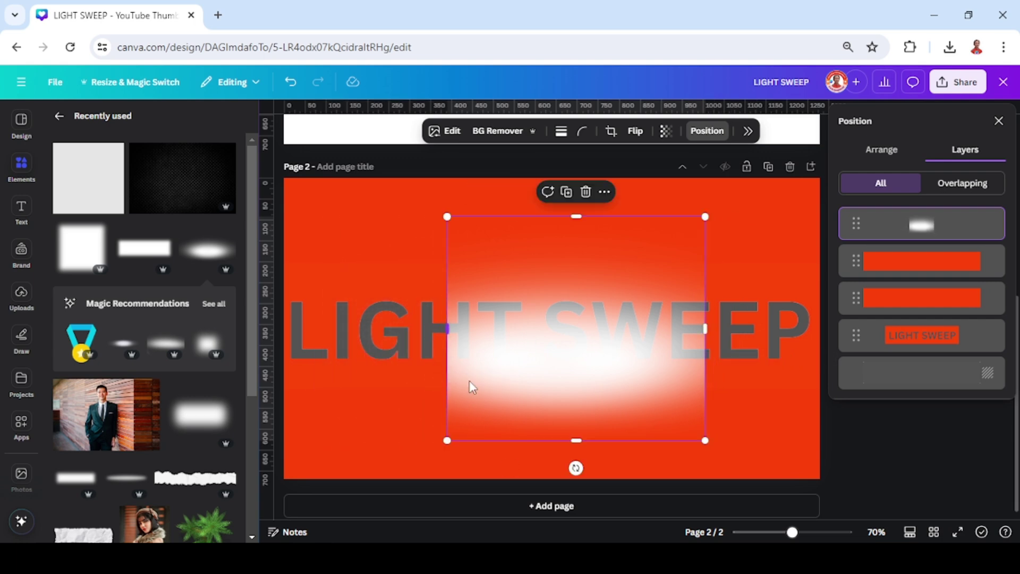
pyautogui.moveTo(576, 467)
pyautogui.mouseDown()
pyautogui.moveTo(650, 407)
pyautogui.moveTo(641, 327)
pyautogui.mouseUp()
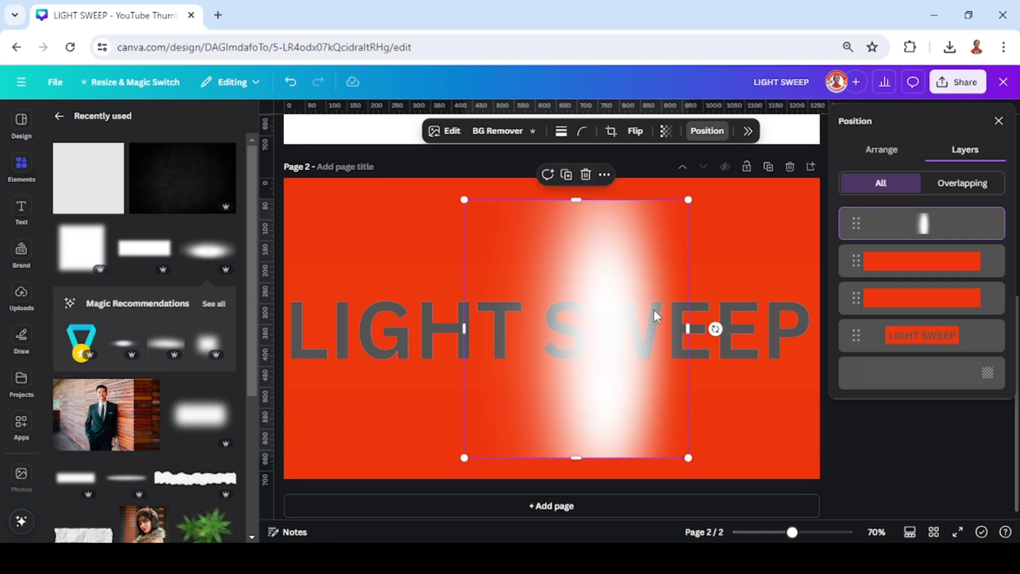
pyautogui.moveTo(688, 198); pyautogui.dragTo(573, 383)
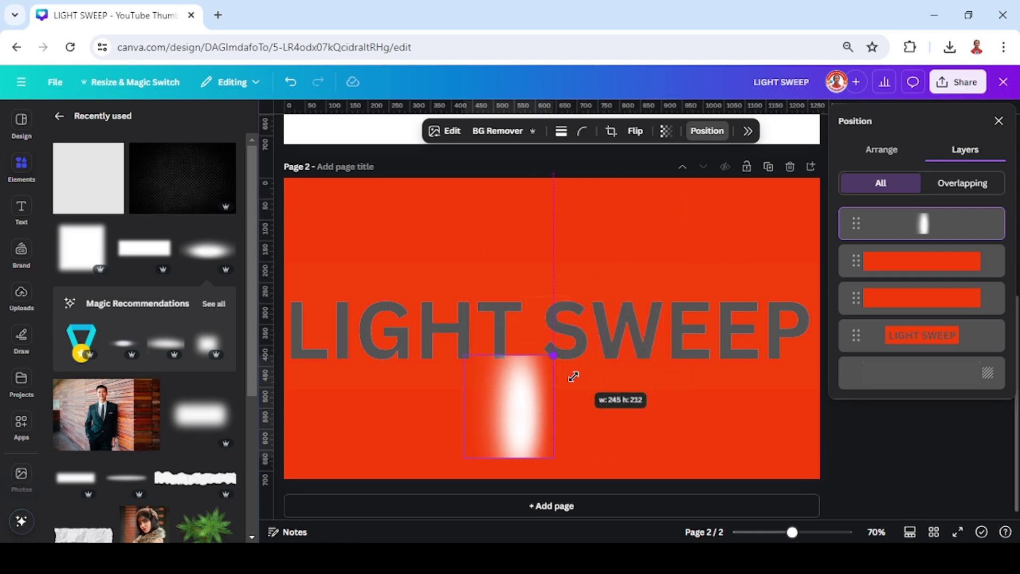
pyautogui.moveTo(519, 406); pyautogui.dragTo(311, 324)
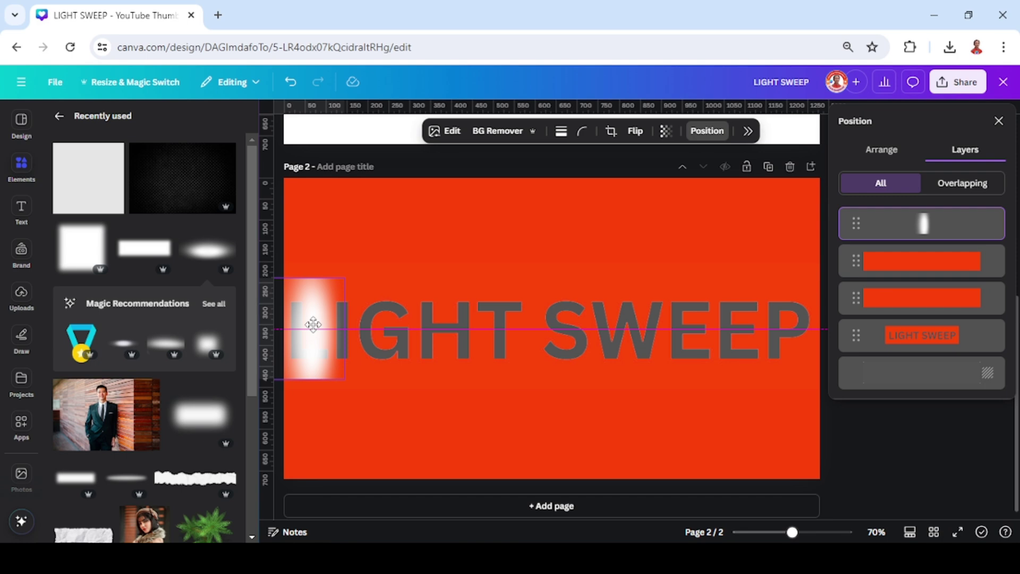
# Set the glow's transparency to 80
pyautogui.click(668, 132)
pyautogui.doubleClick(725, 180)
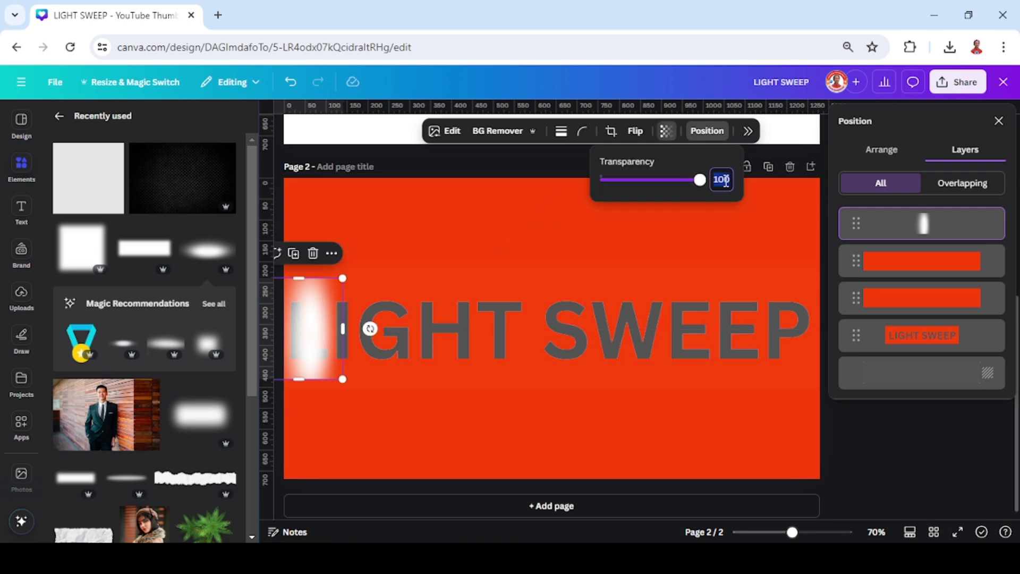
pyautogui.write('80')
pyautogui.press('Return')
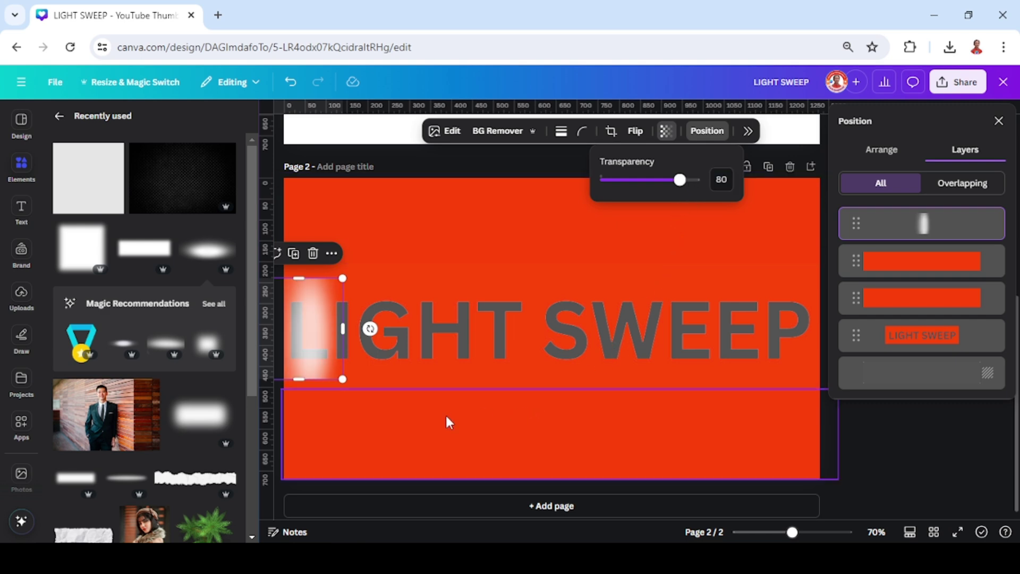
# Add the Shadow overlay blurred square, shrink it and place it over the G and H
pyautogui.click(101, 238)
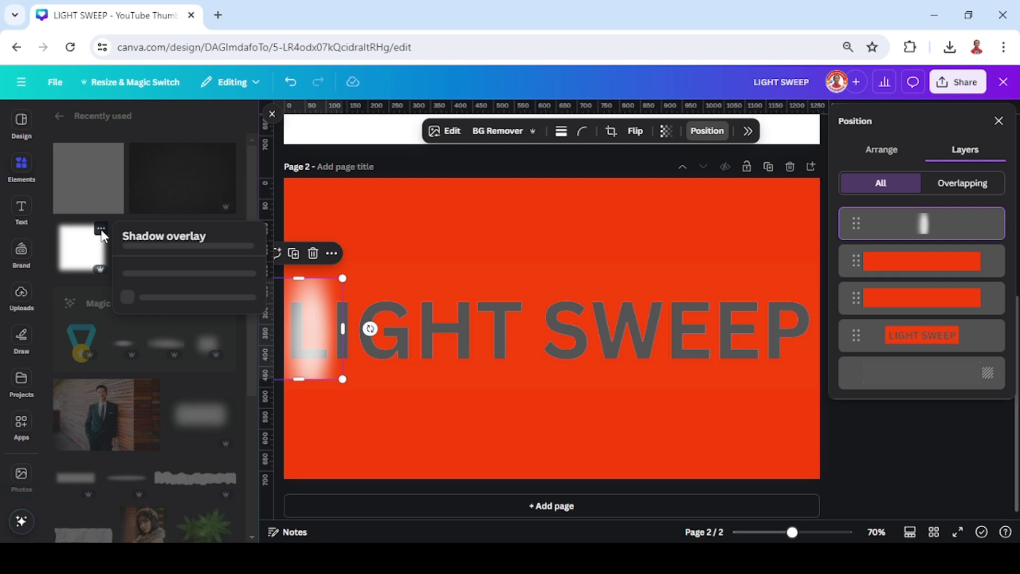
pyautogui.click(77, 256)
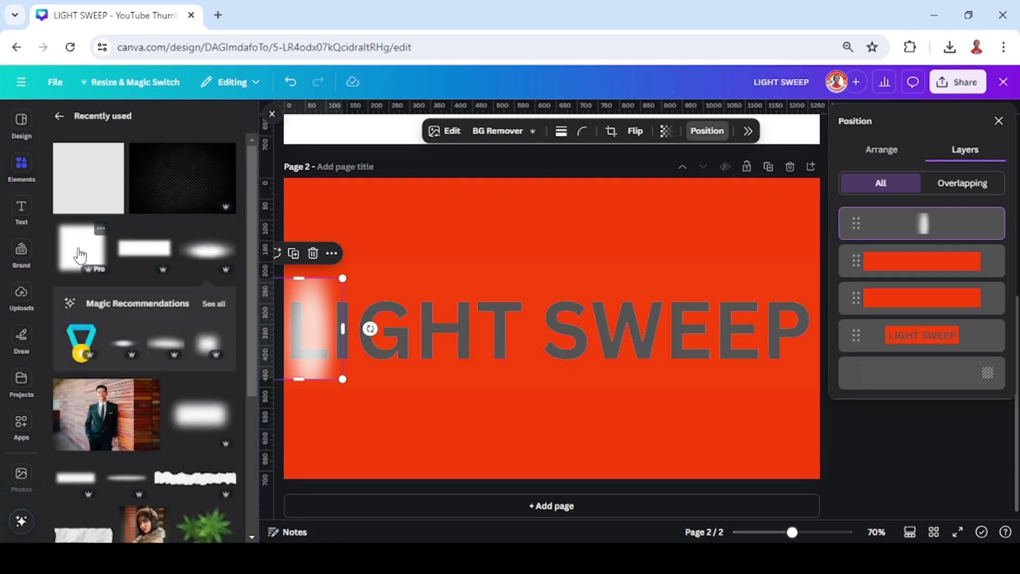
pyautogui.click(77, 256)
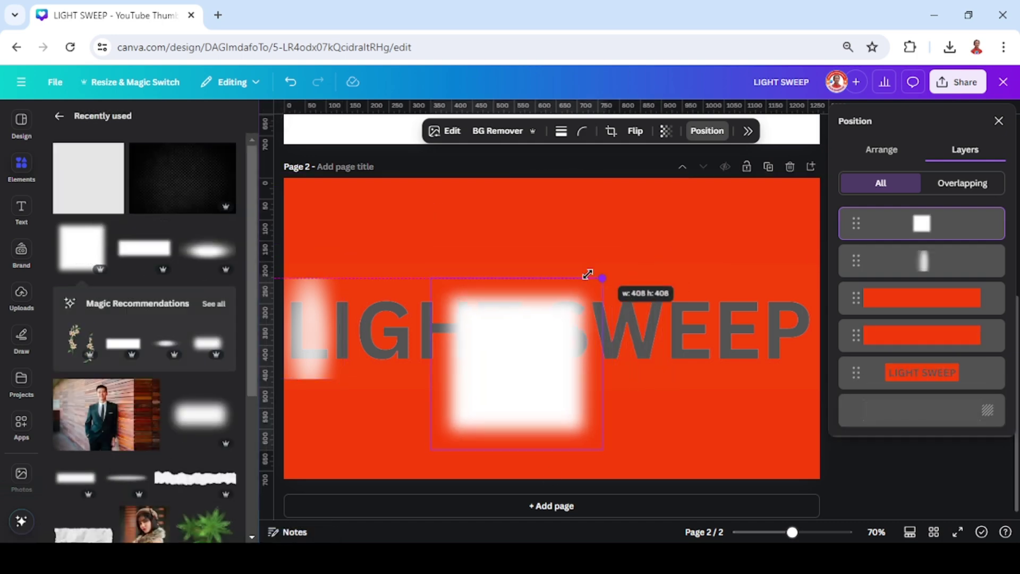
pyautogui.moveTo(675, 207)
pyautogui.mouseDown()
pyautogui.moveTo(559, 330)
pyautogui.moveTo(490, 346)
pyautogui.moveTo(477, 337)
pyautogui.mouseUp()
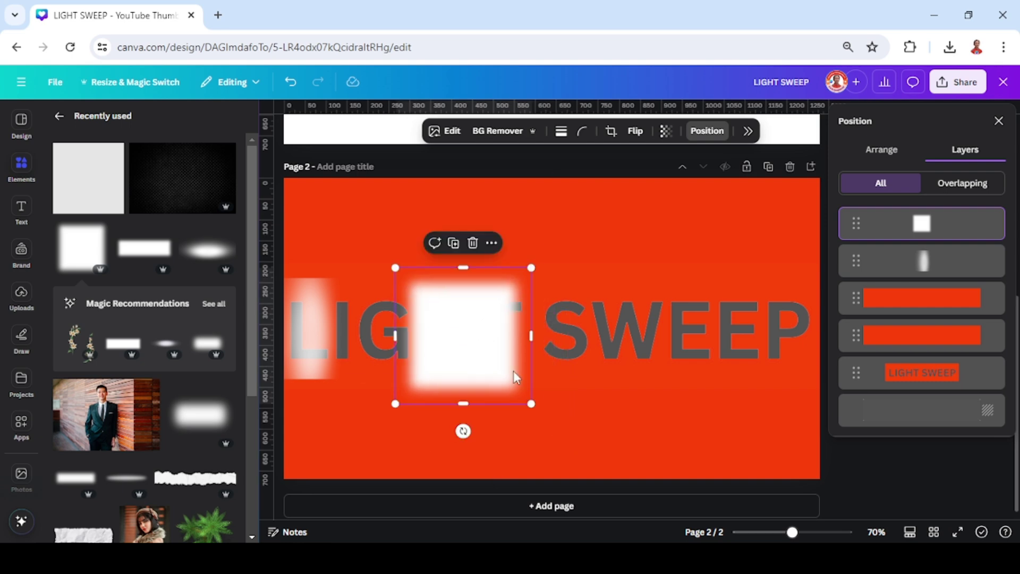
pyautogui.moveTo(533, 406)
pyautogui.mouseDown()
pyautogui.moveTo(476, 340)
pyautogui.moveTo(461, 340)
pyautogui.mouseUp()
# Set the blurred square's transparency to 80
pyautogui.click(707, 131)
pyautogui.click(669, 134)
pyautogui.write('80')
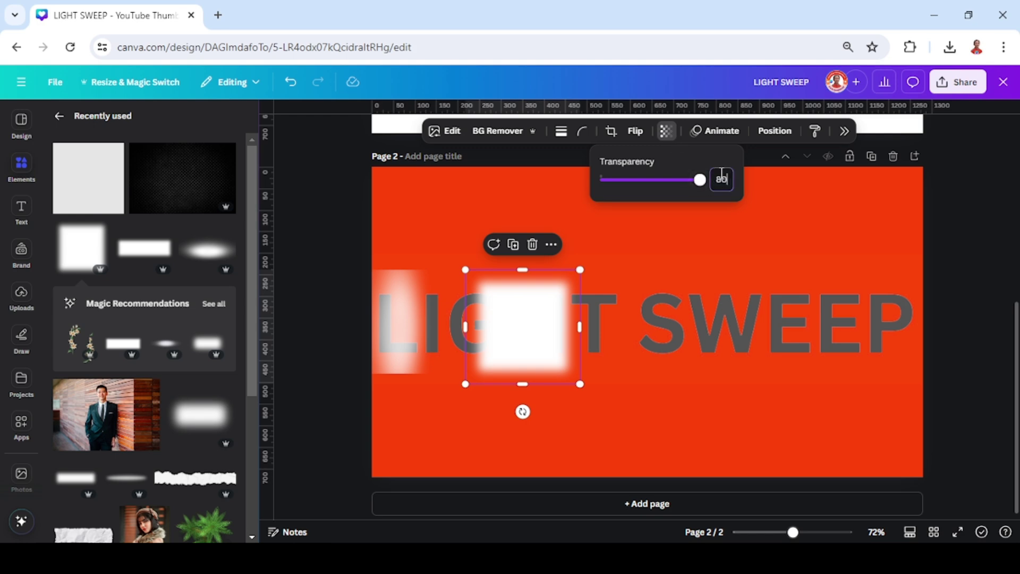
pyautogui.press('Return')
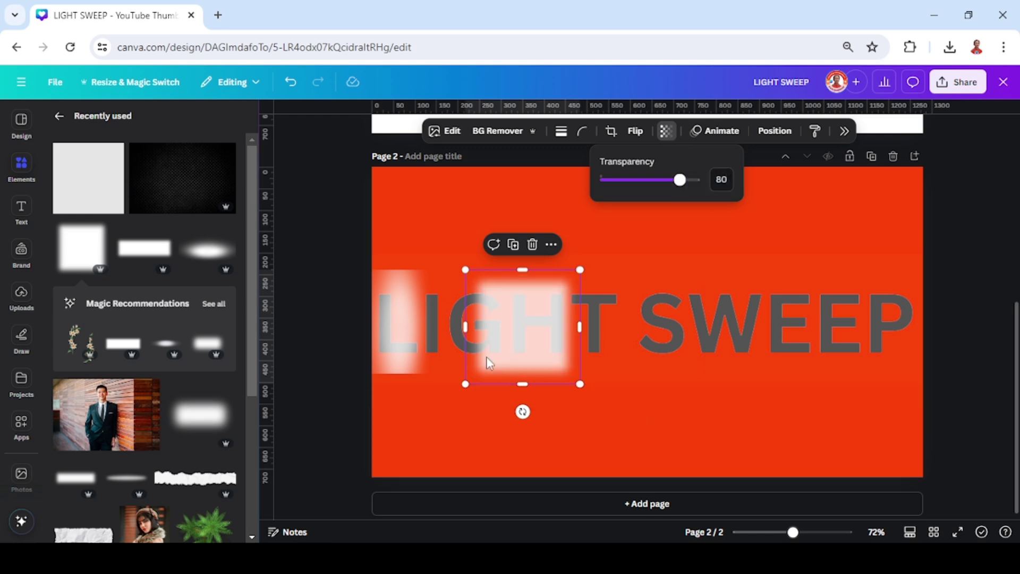
# Group the two glows and move the group to the page's left edge
pyautogui.keyDown('shift'); pyautogui.click(406, 327); pyautogui.keyUp('shift')
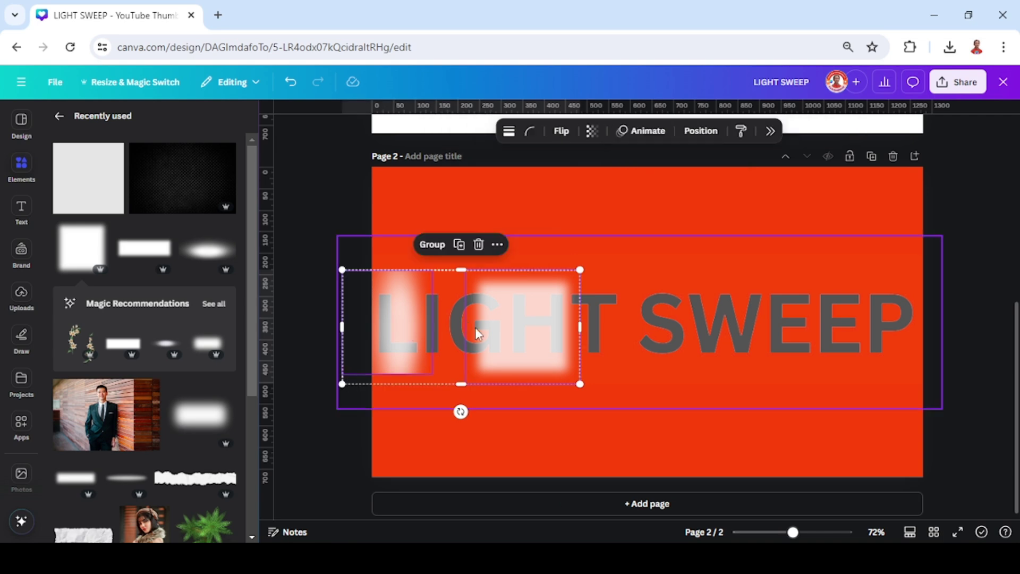
pyautogui.click(431, 251)
pyautogui.moveTo(568, 327); pyautogui.dragTo(371, 327)
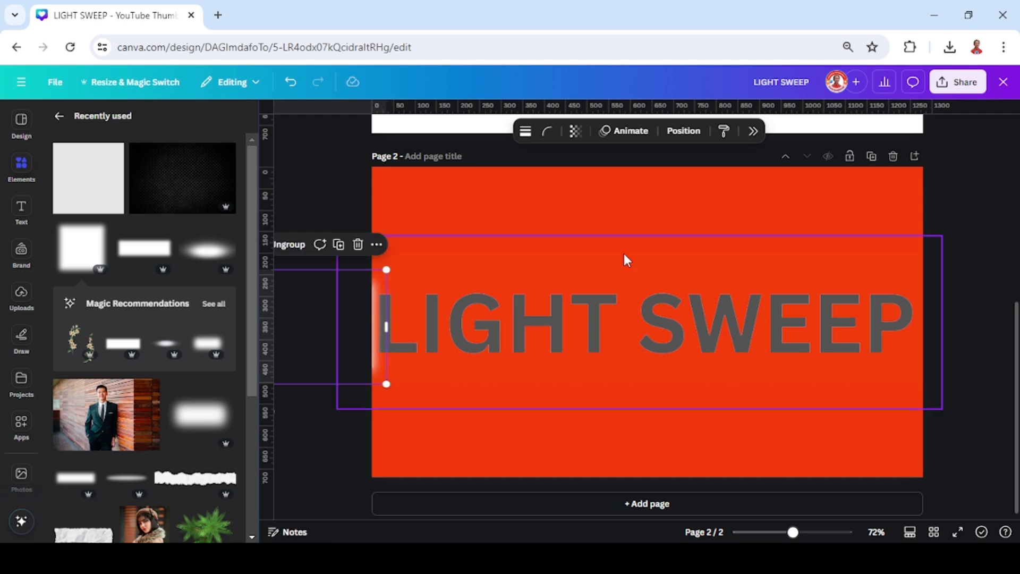
# Move the glow group's layer beneath the text in Layers
pyautogui.click(683, 131)
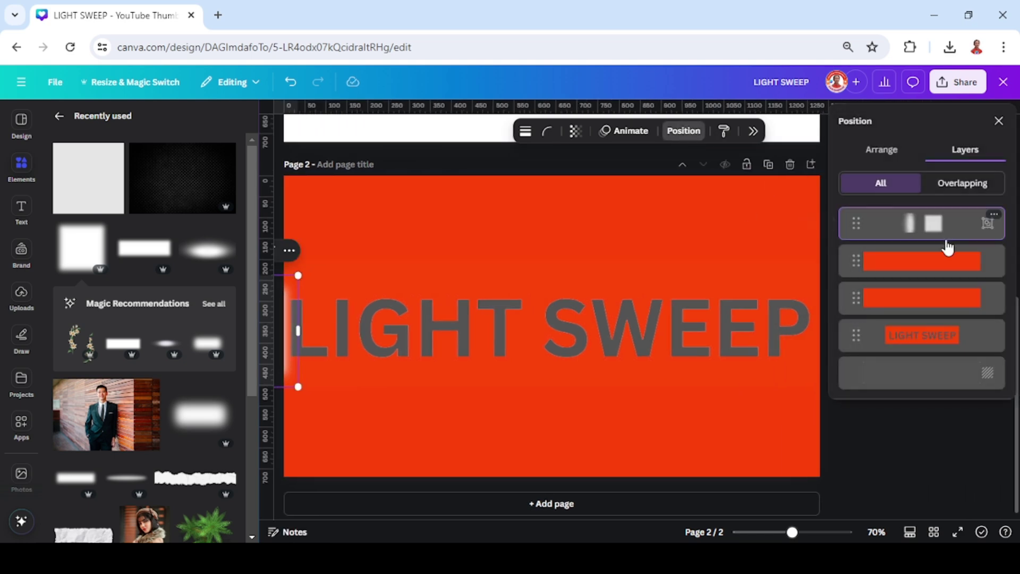
pyautogui.moveTo(945, 239); pyautogui.dragTo(941, 369)
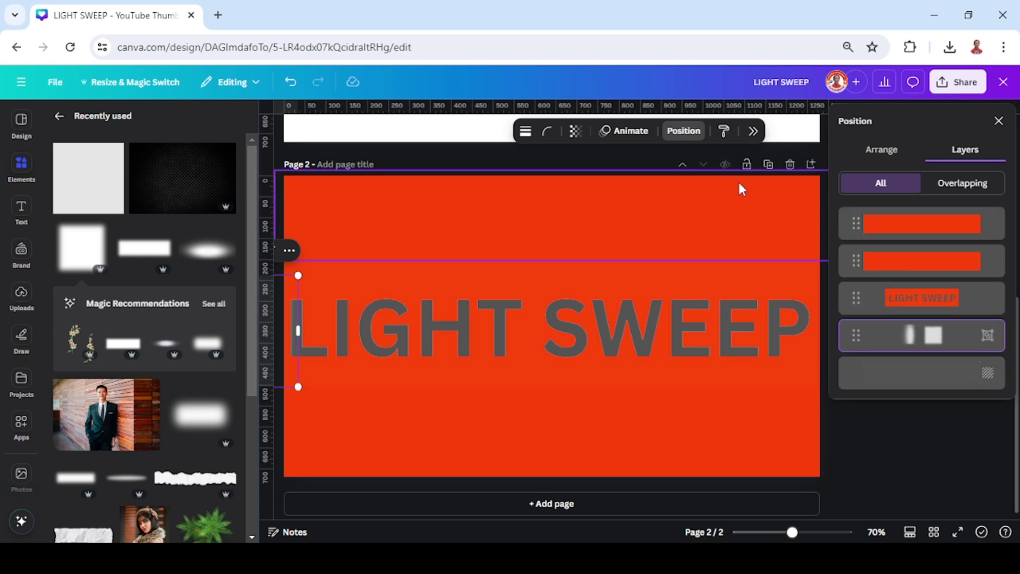
pyautogui.click(630, 130)
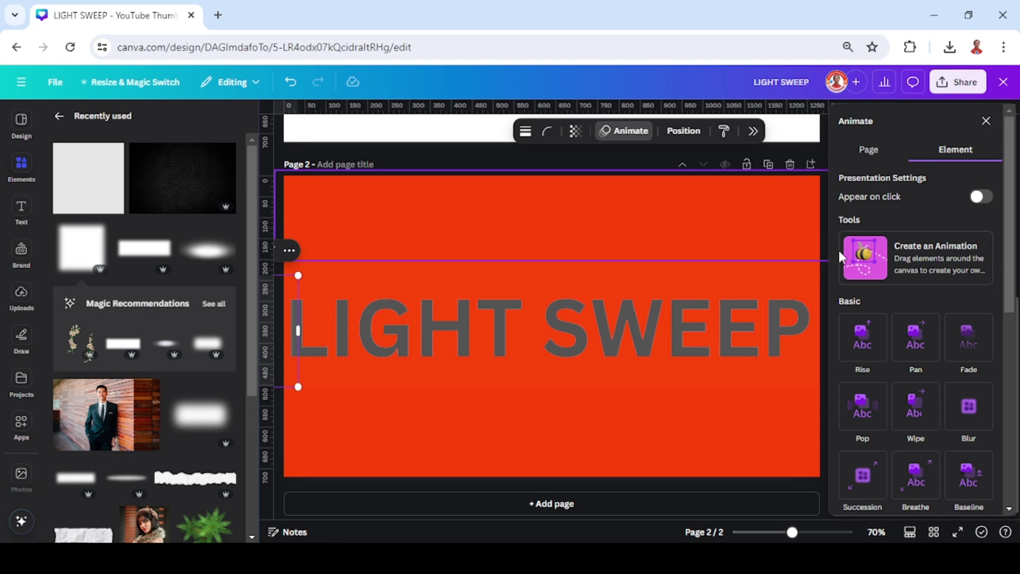
# Record a custom motion path sweeping the glow group rightward across the text at higher speed
pyautogui.click(951, 266)
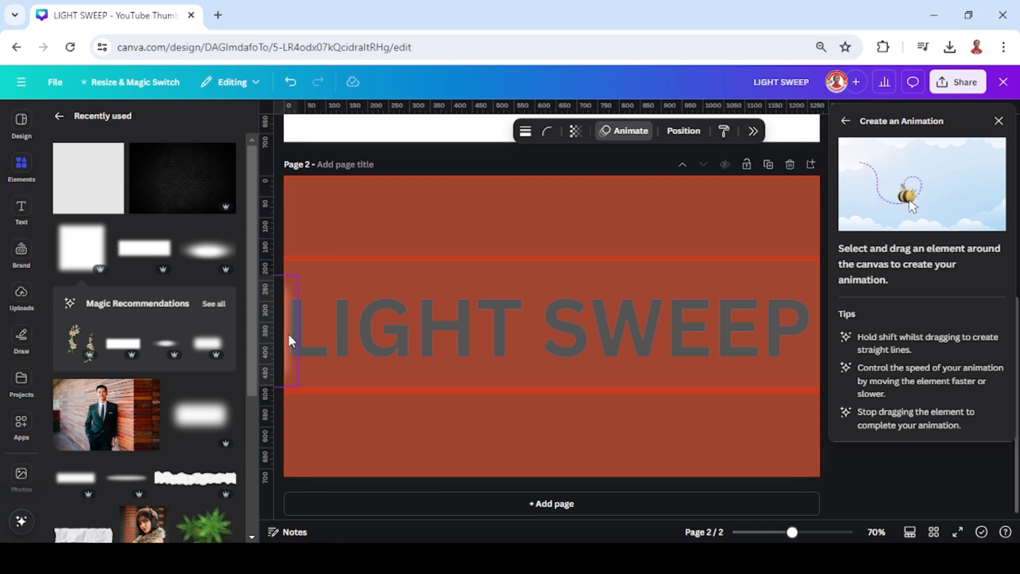
pyautogui.moveTo(289, 333); pyautogui.dragTo(1019, 356)
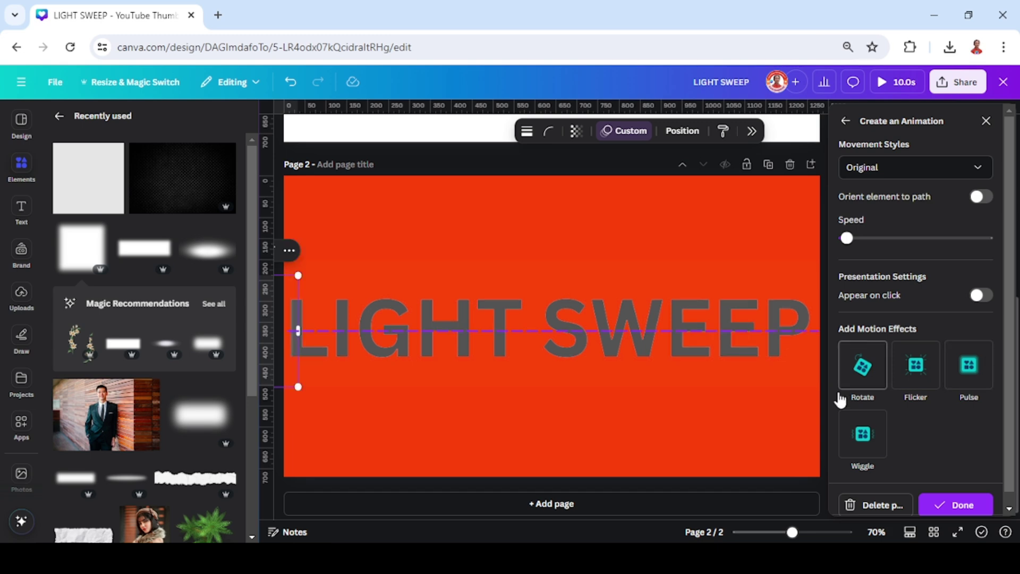
pyautogui.click(911, 239)
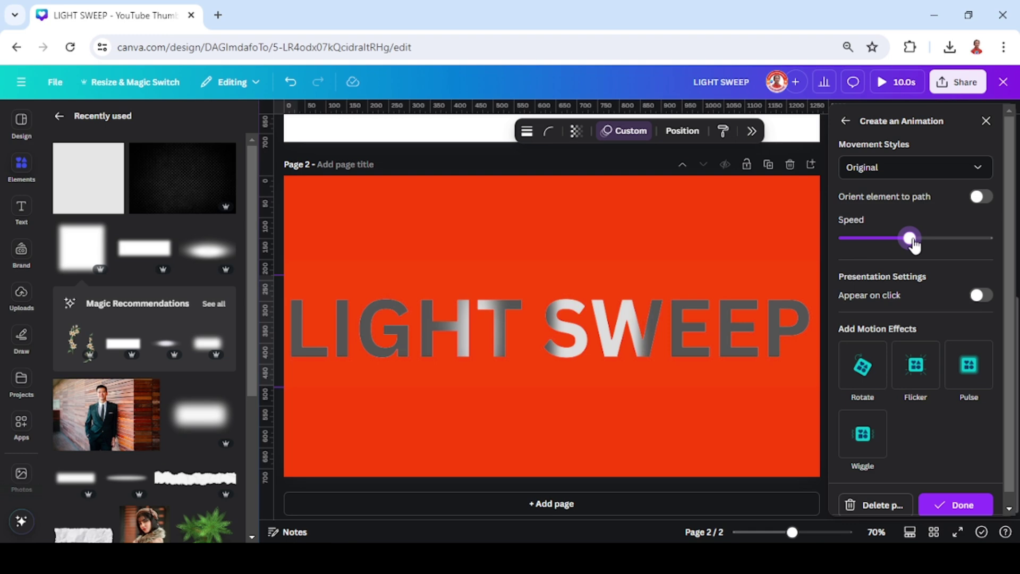
pyautogui.click(963, 503)
pyautogui.scroll(4, 804, 314)
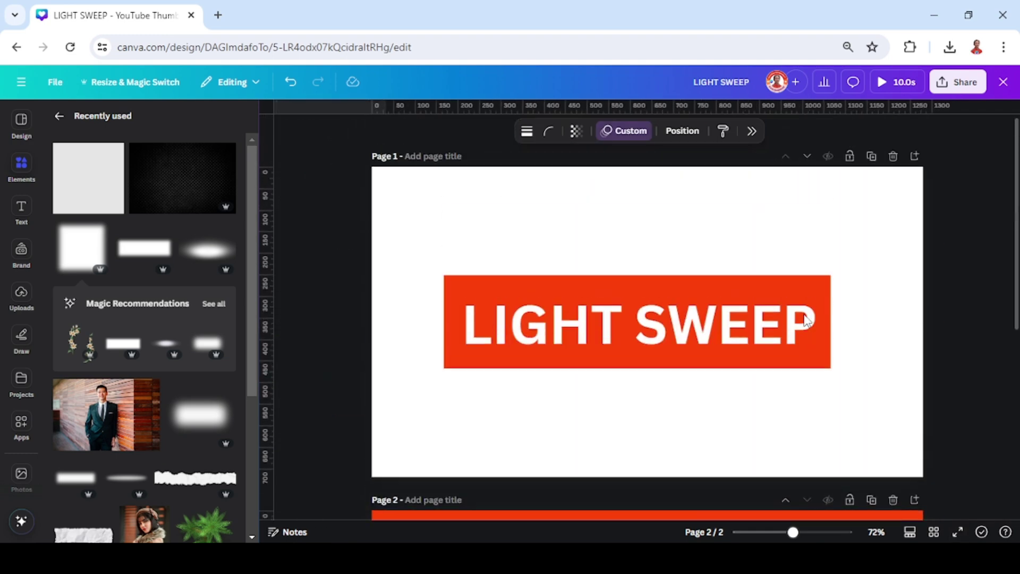
# Delete the old first page and play the light-sweep animation preview
pyautogui.click(893, 156)
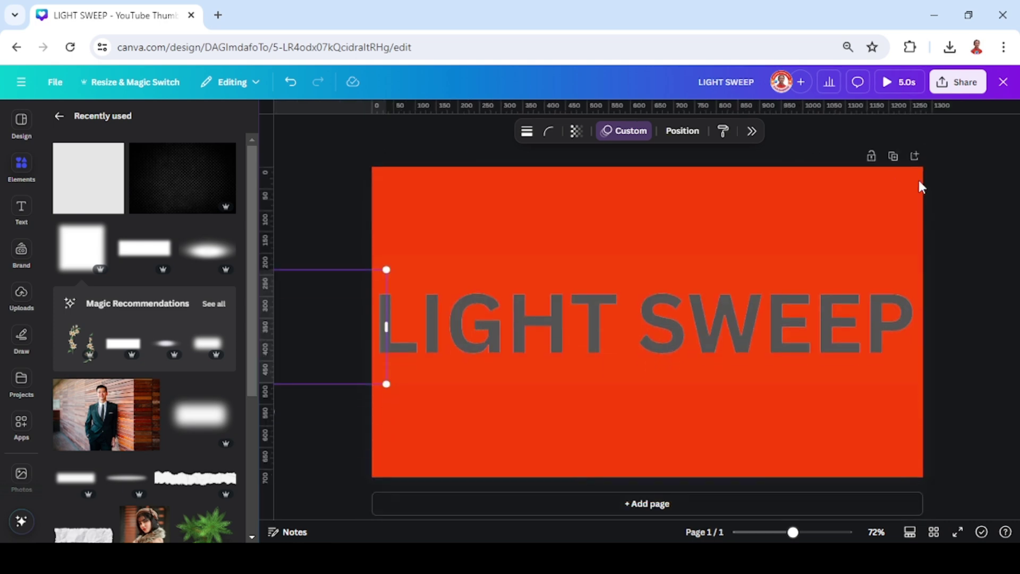
pyautogui.click(891, 85)
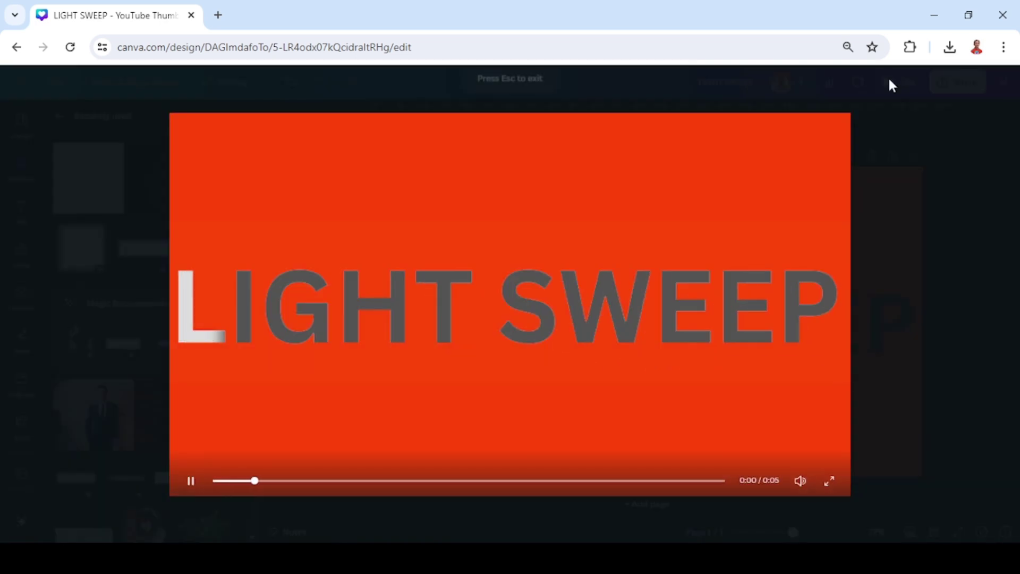